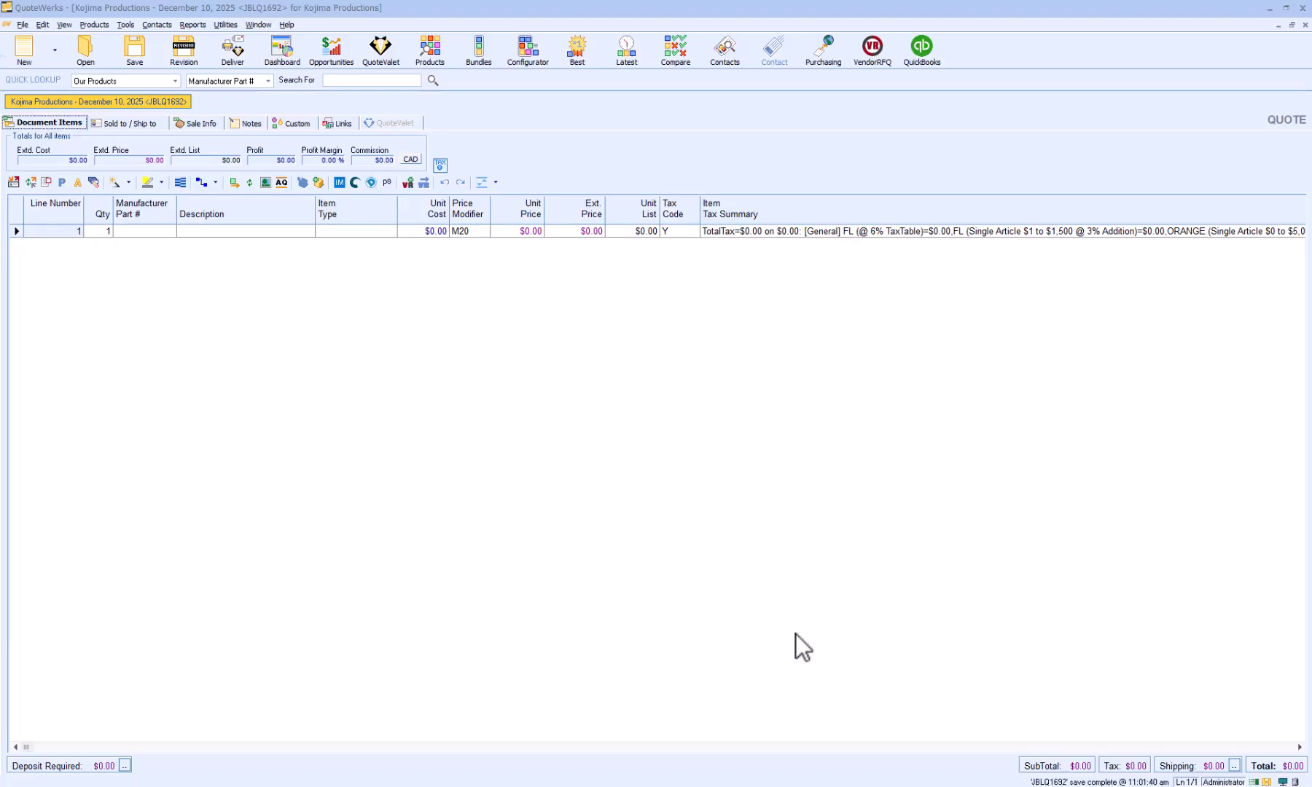
Create a sales tax category named Software in the Sales Tax Manager, with Meets Single Article Criteria enabled.
left_click(227, 24)
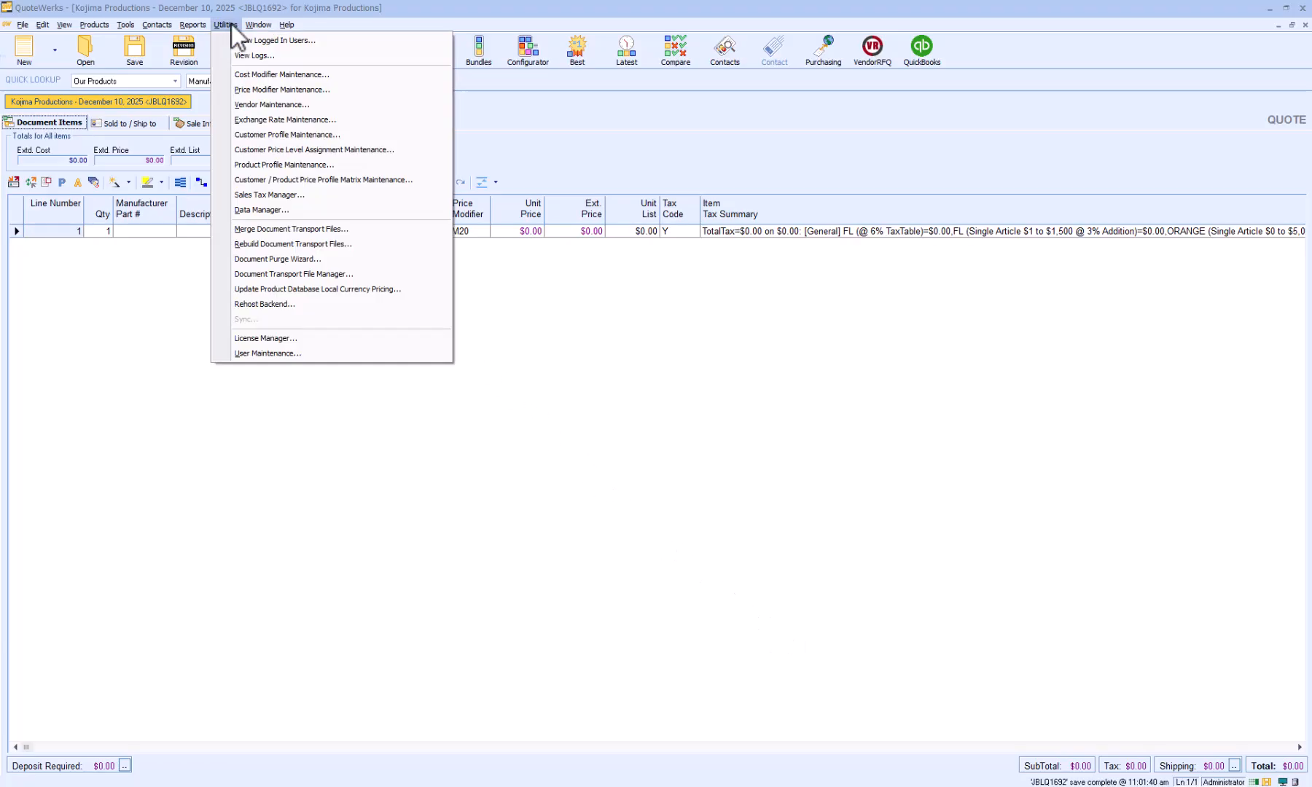
left_click(268, 196)
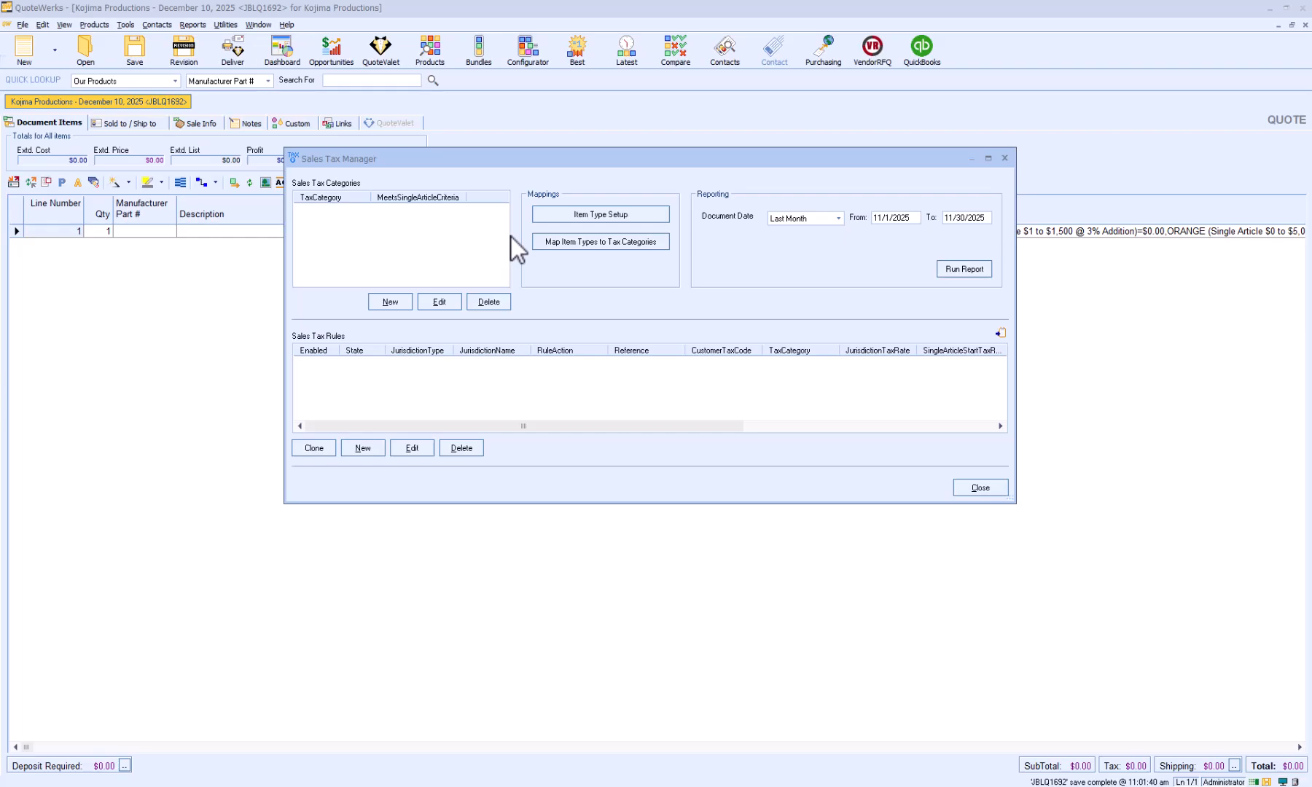
left_click(383, 305)
type("Software")
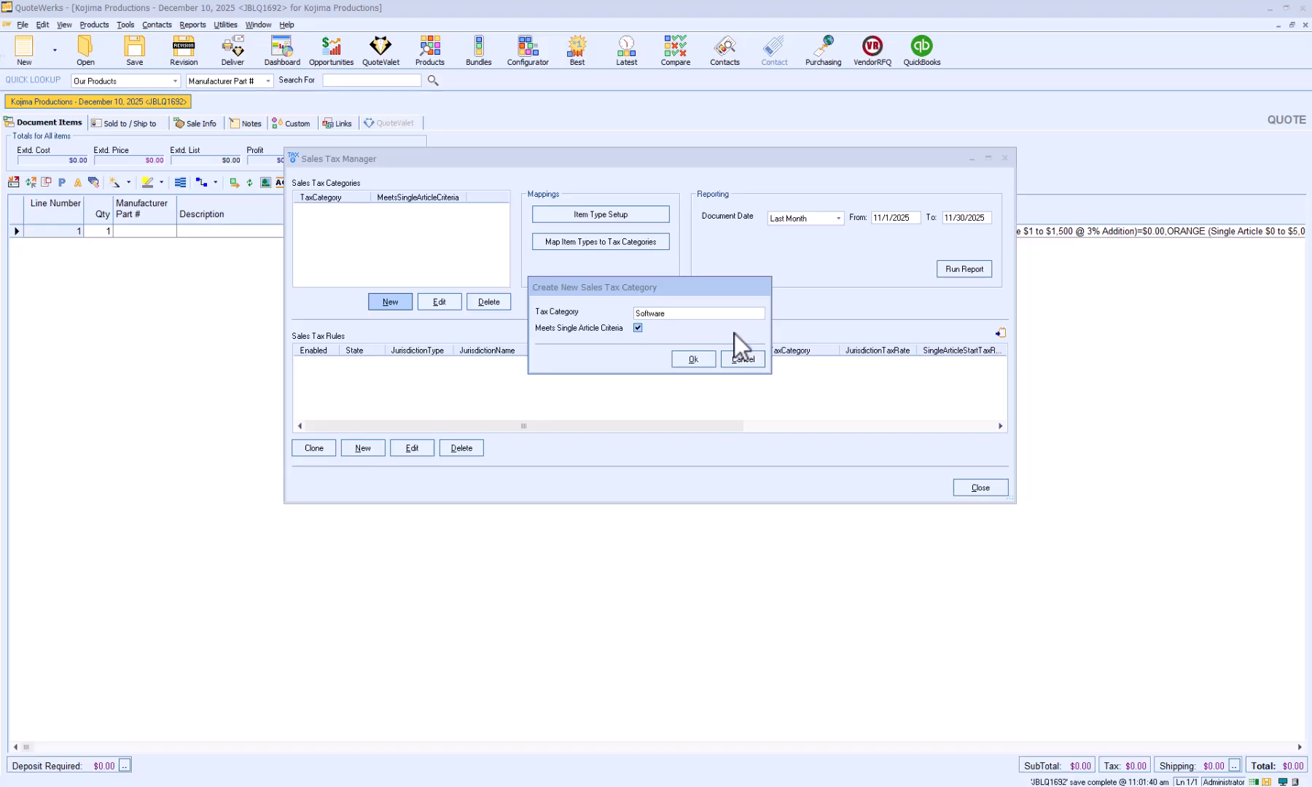
left_click(695, 363)
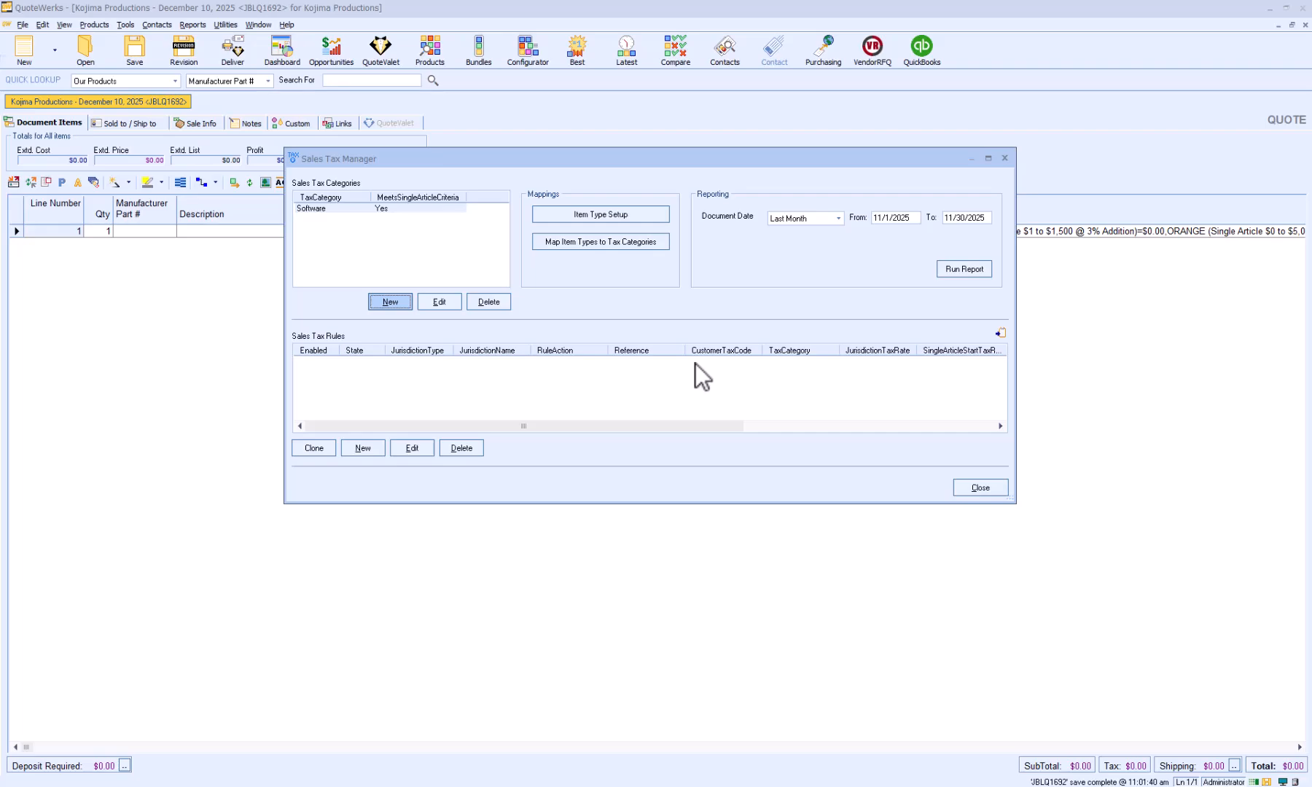
Check the item type list, and map the Software item type to the Software sales tax category.
left_click(619, 217)
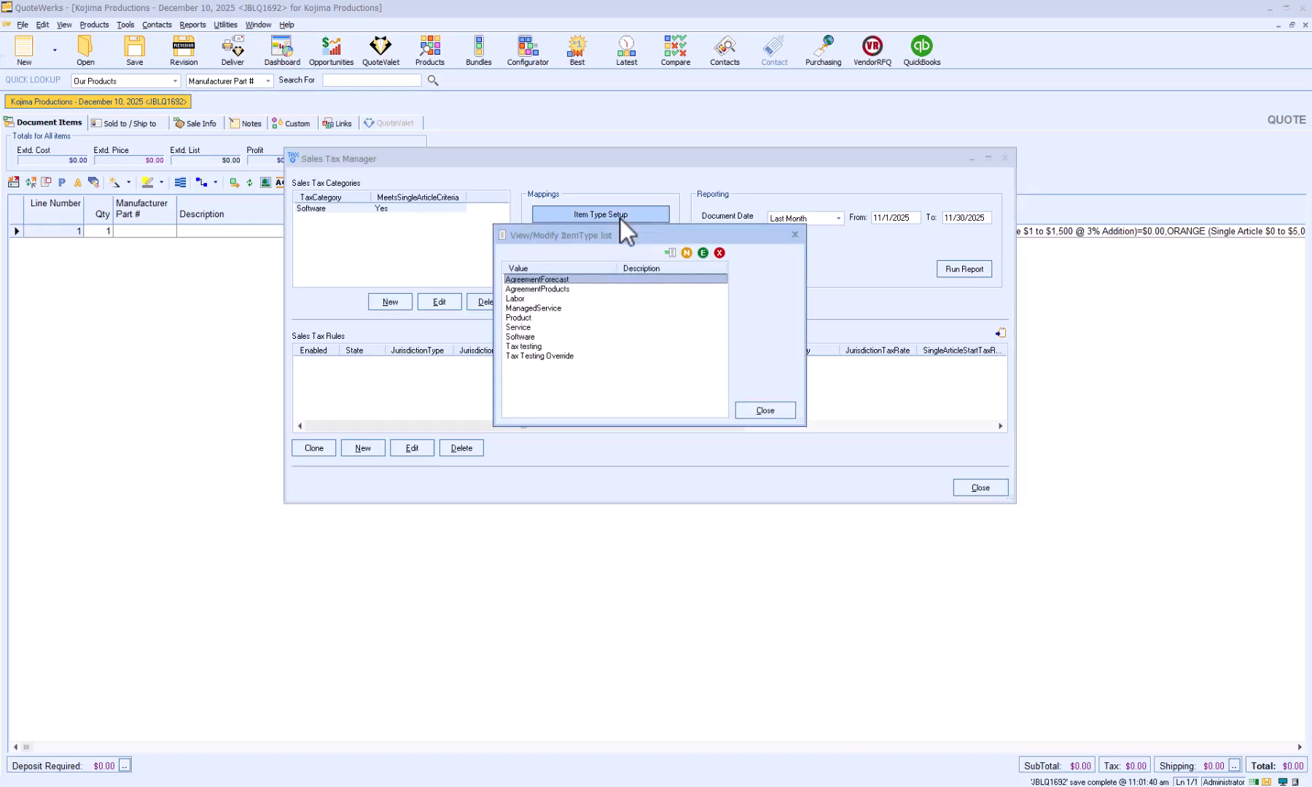
left_click(792, 235)
left_click(590, 240)
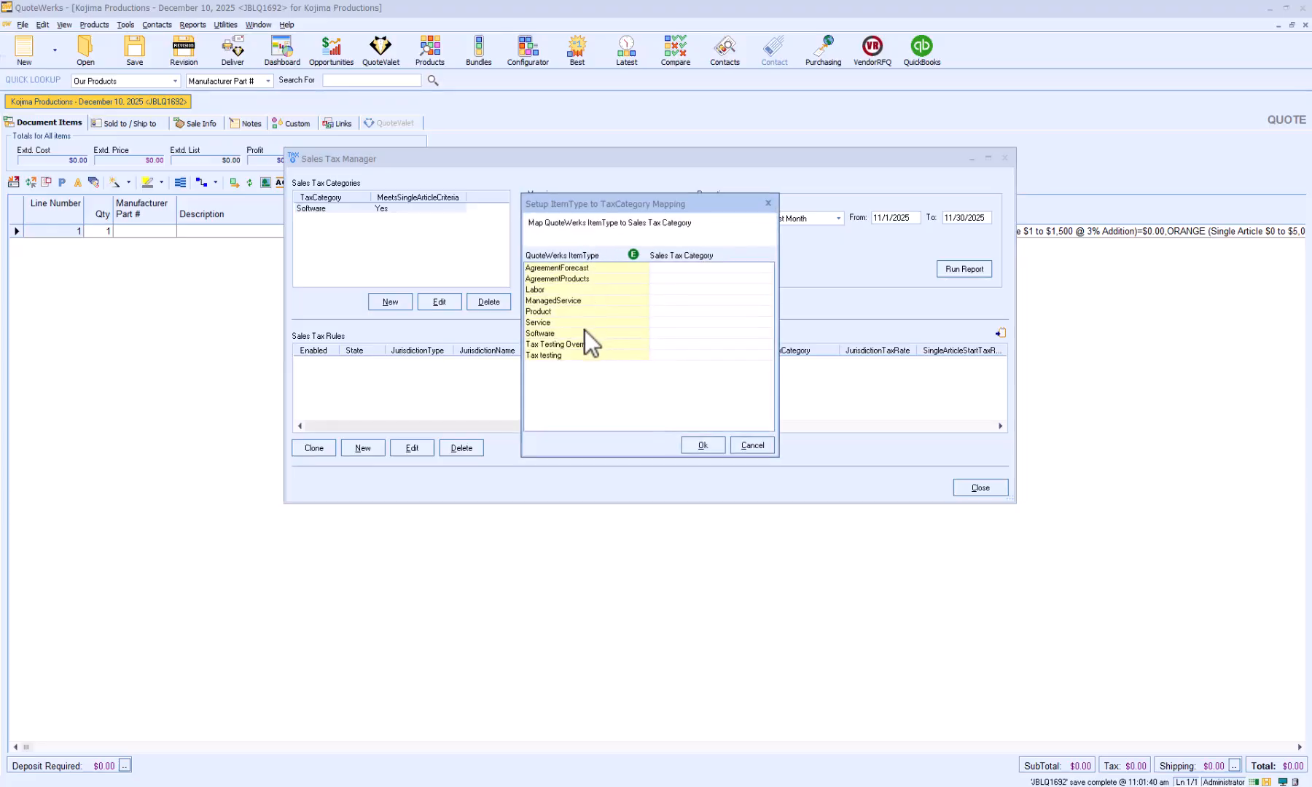
left_click(748, 332)
left_click(769, 333)
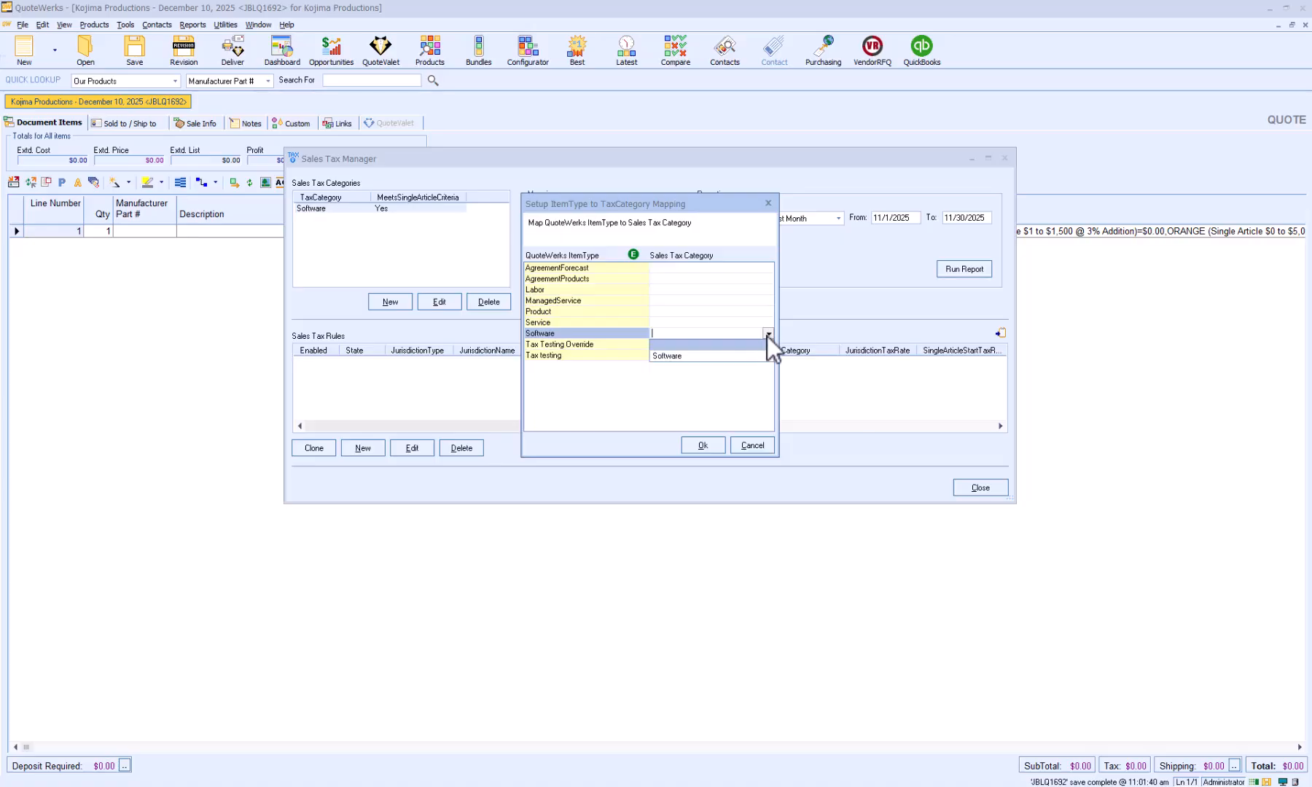
left_click(752, 356)
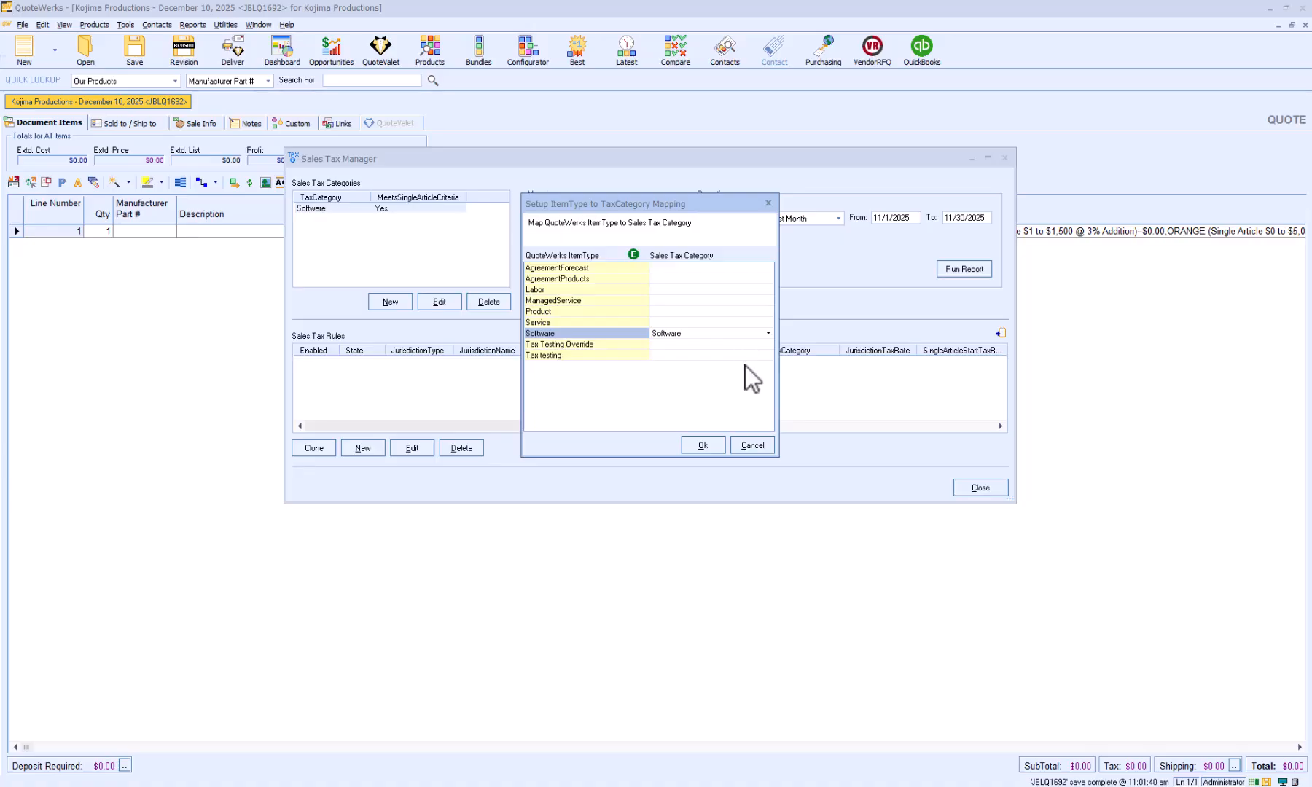
left_click(702, 444)
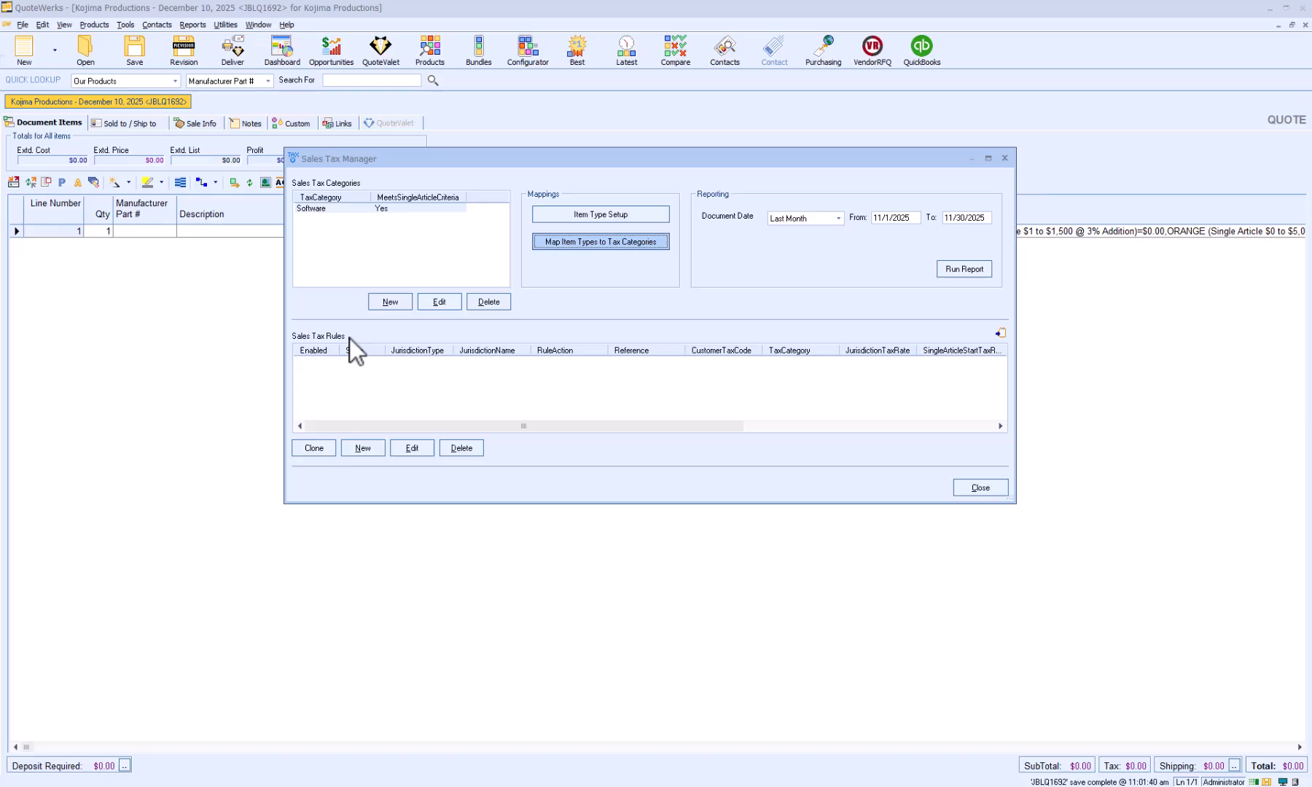
Start a new enabled sales tax rule for state FL, with jurisdiction type State and jurisdiction name FL.
left_click(364, 448)
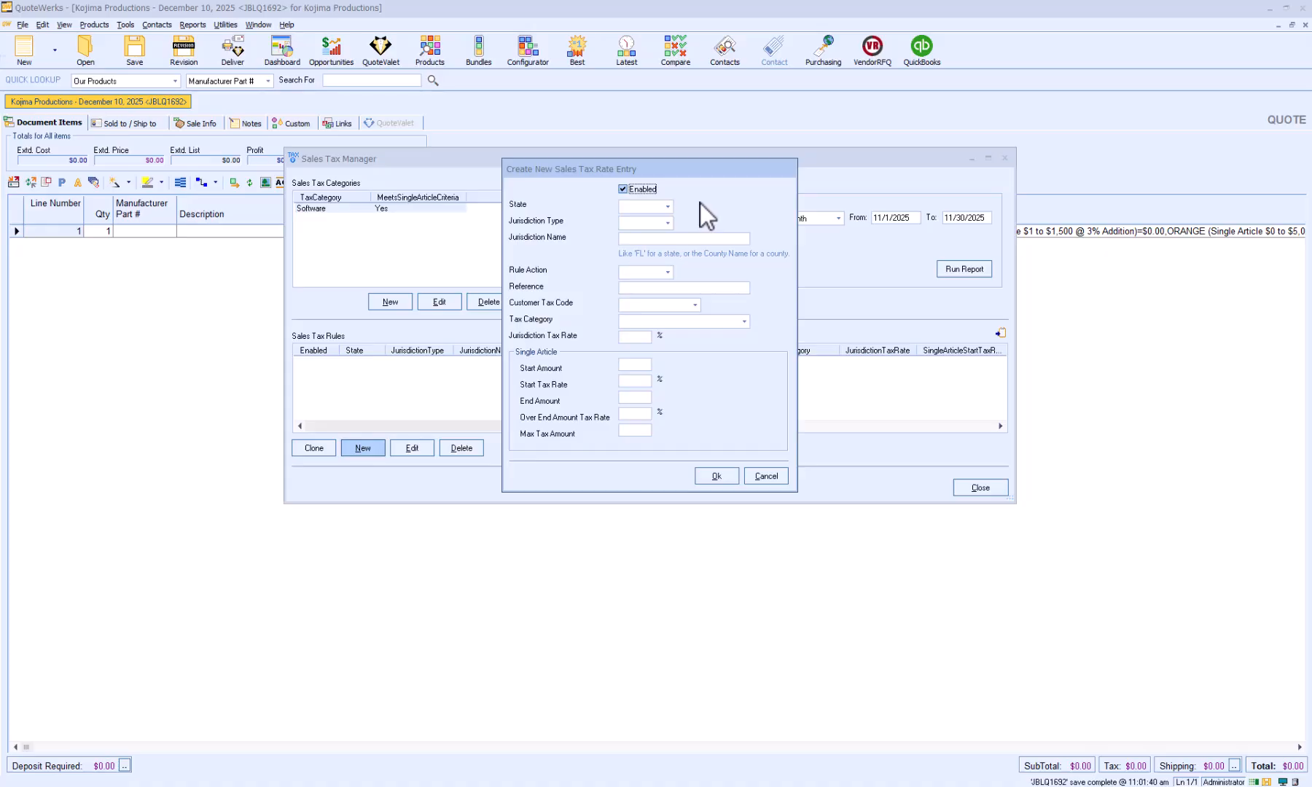
left_click(667, 207)
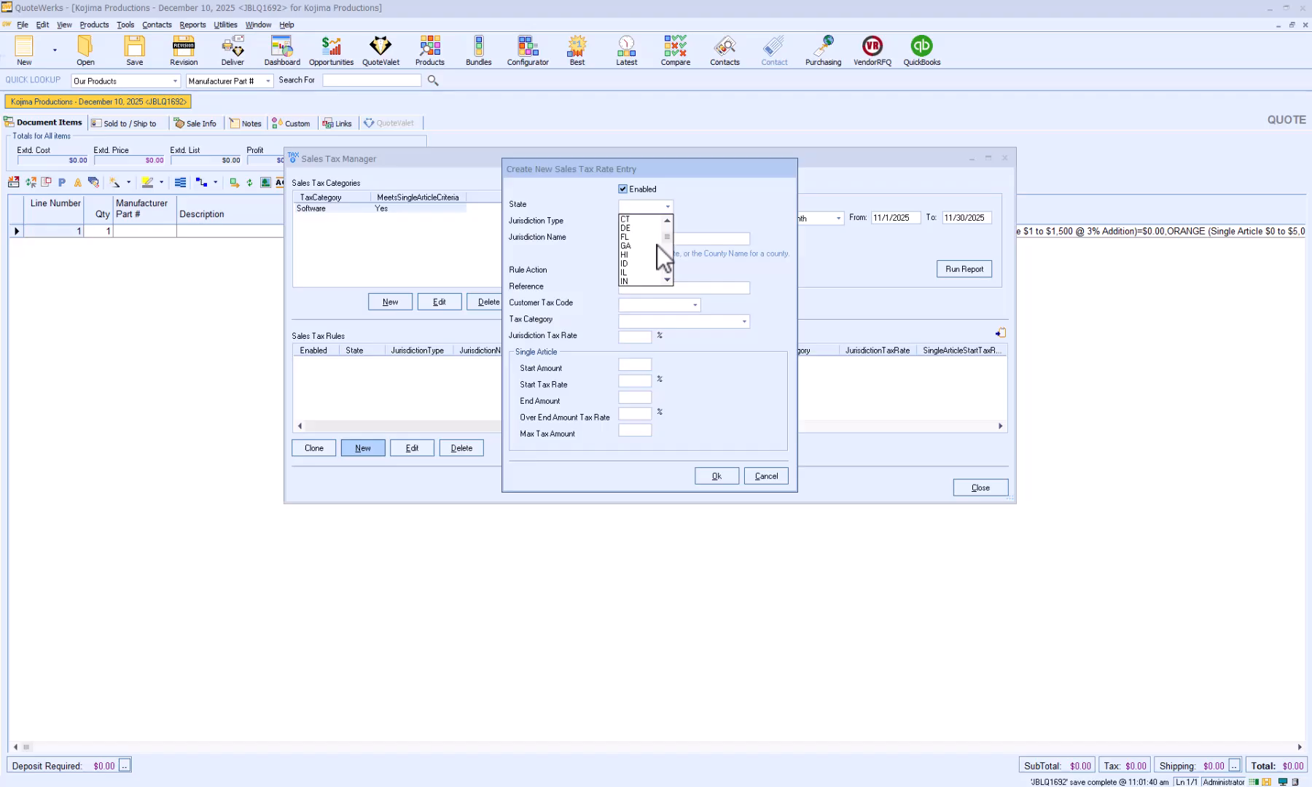
left_click(640, 237)
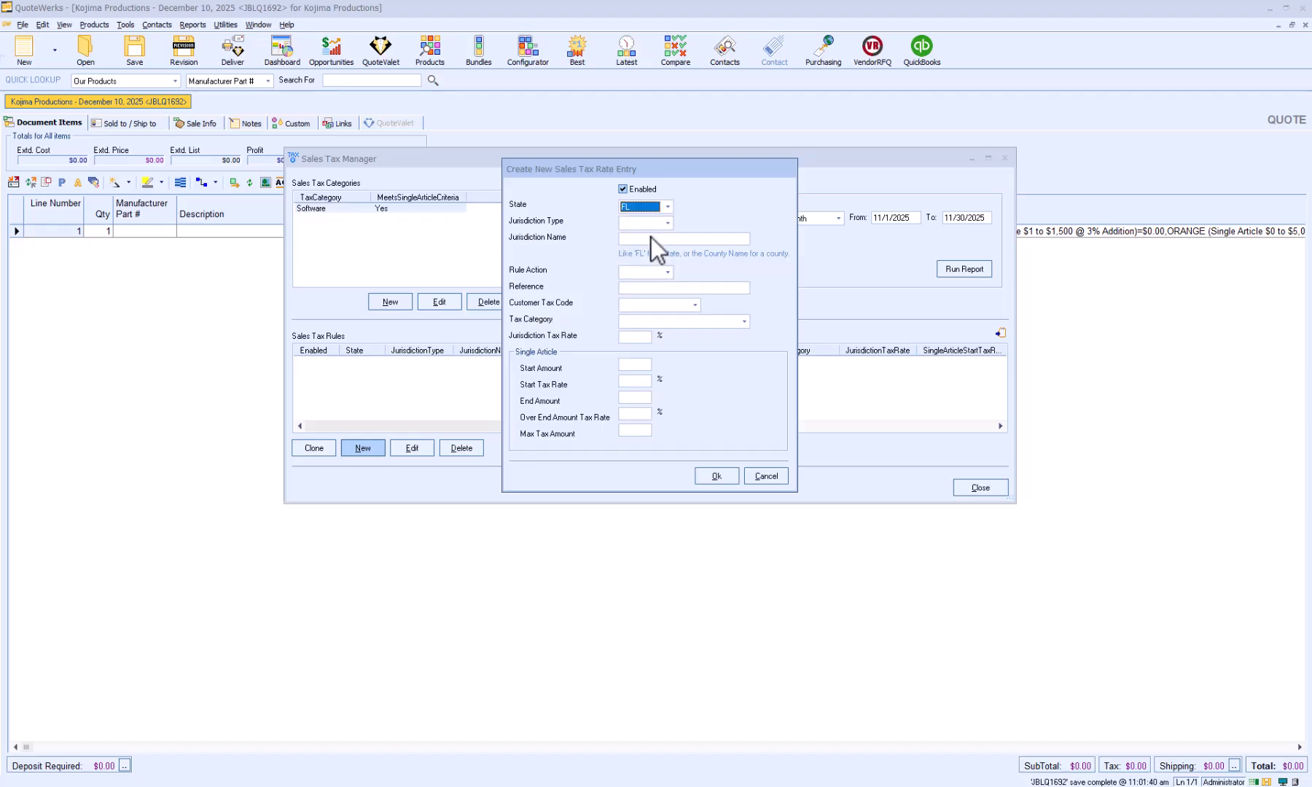
left_click(670, 225)
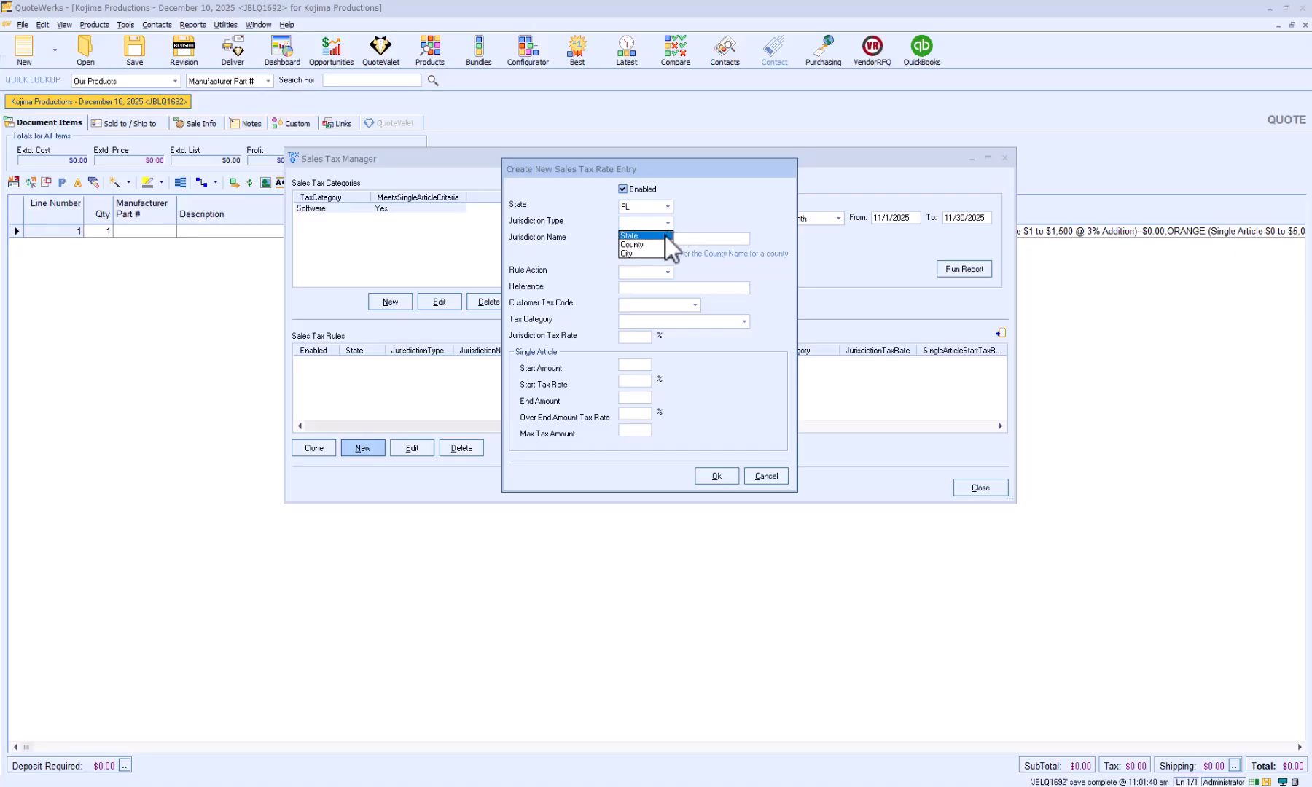
left_click(665, 236)
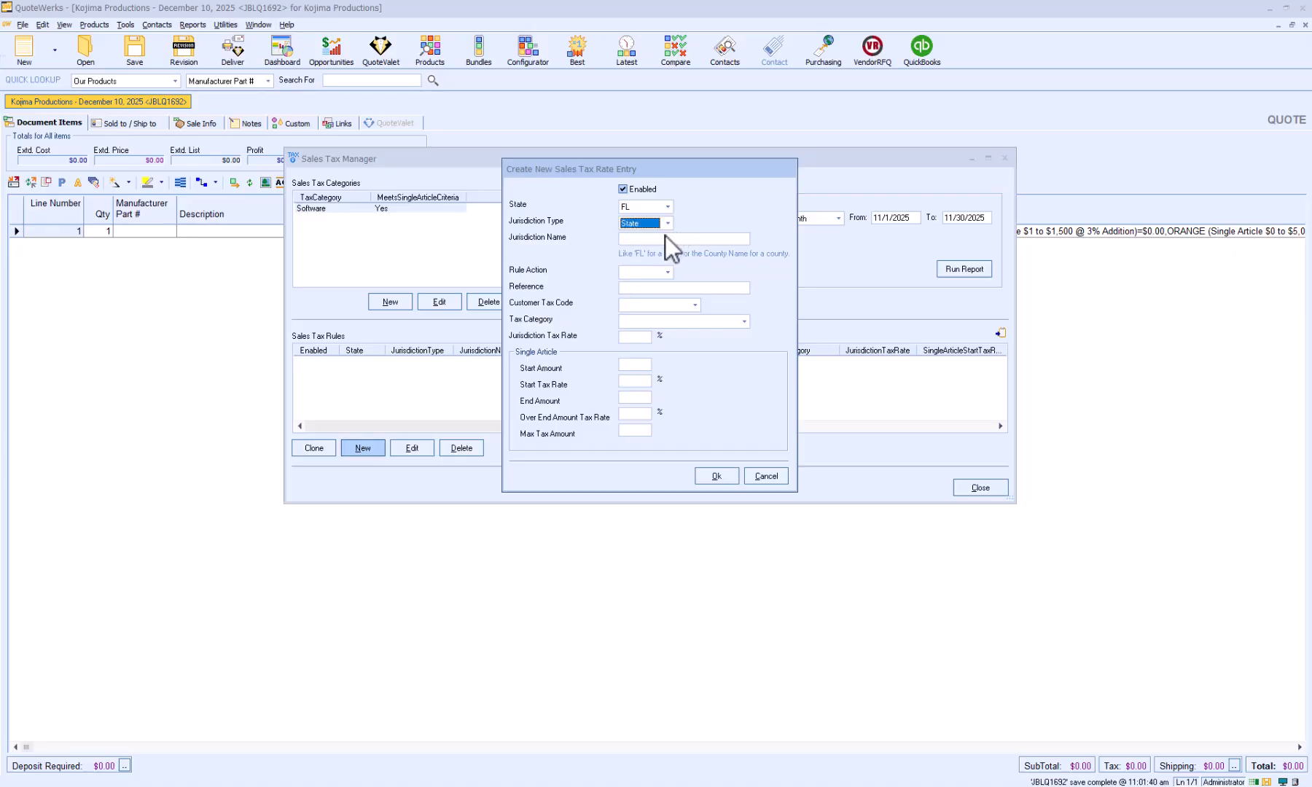
left_click(664, 239)
type("FL")
Set the rule action to Override, reference to FL Override and tax category to Software, leaving the customer tax code blank.
left_click(669, 271)
left_click(662, 288)
type("FL Override")
left_click(697, 306)
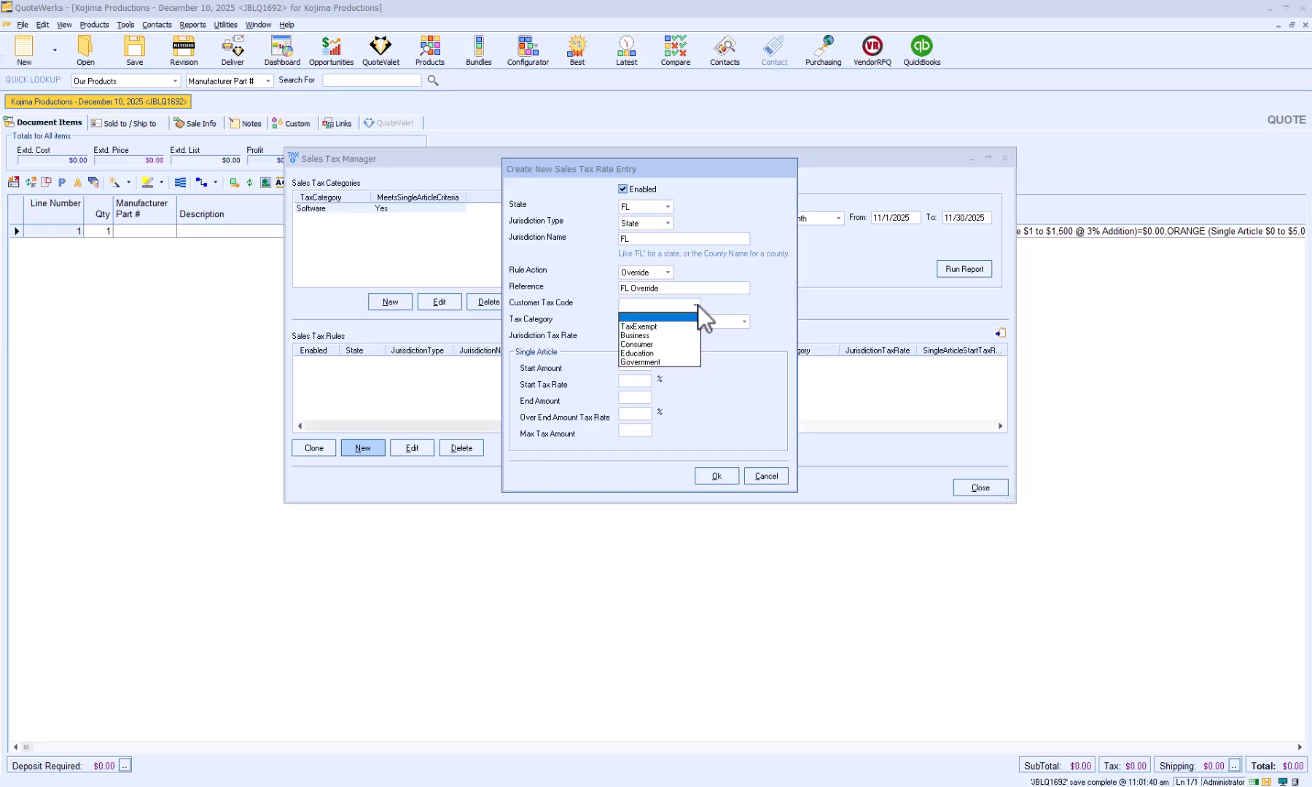
left_click(698, 304)
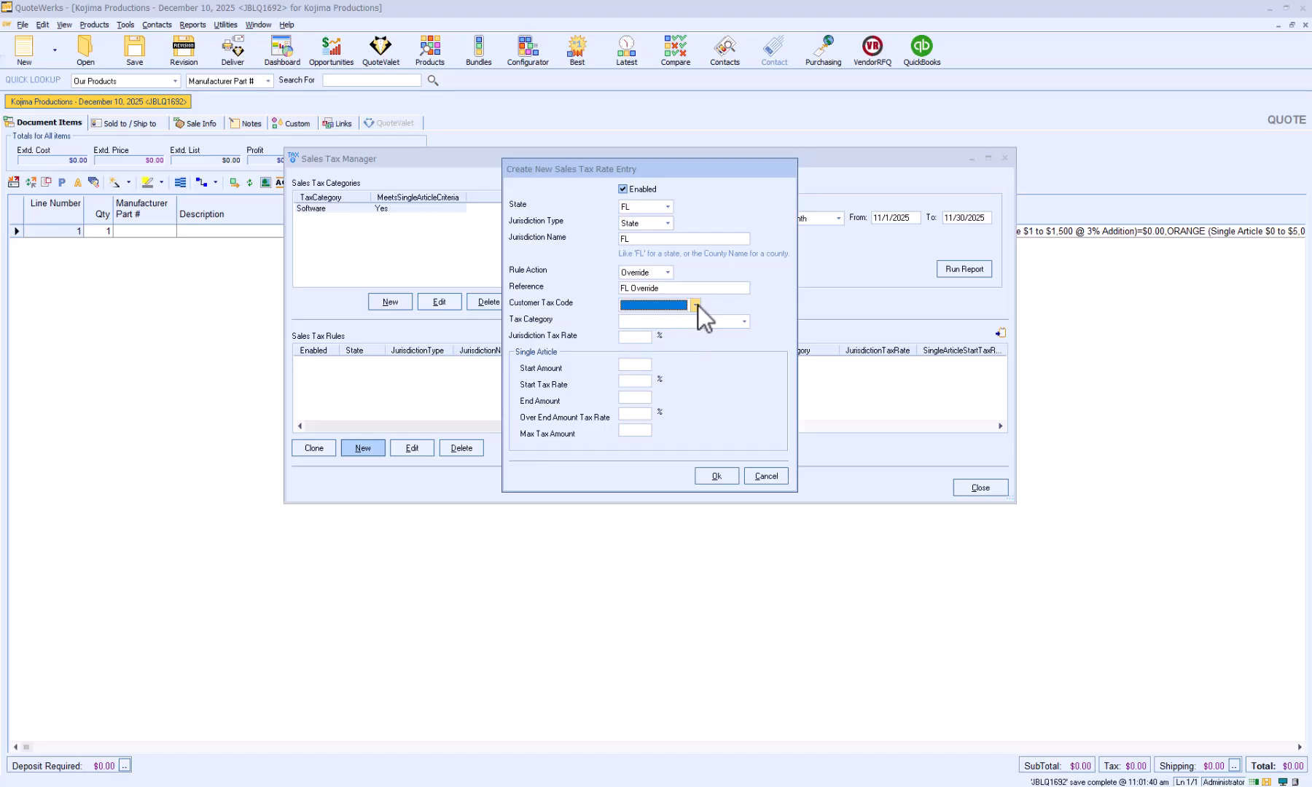
left_click(744, 322)
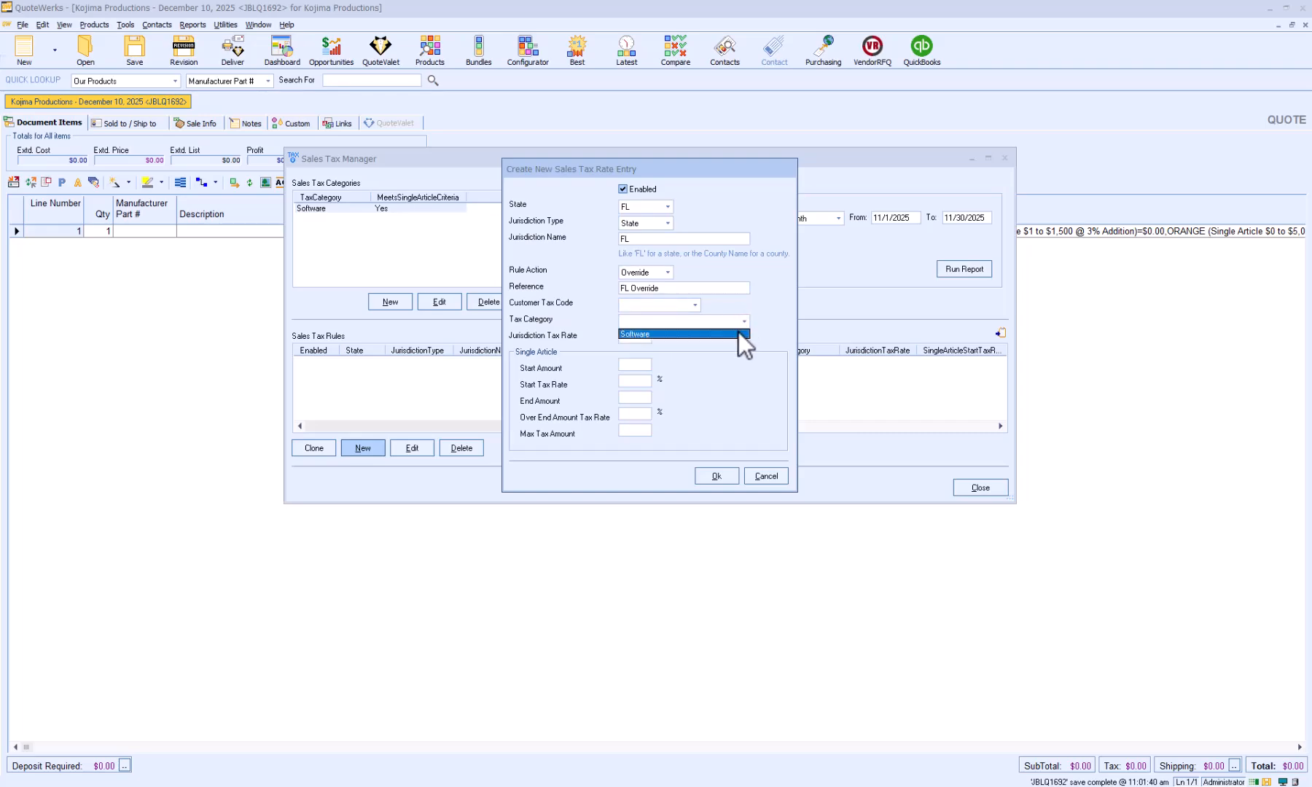
left_click(738, 334)
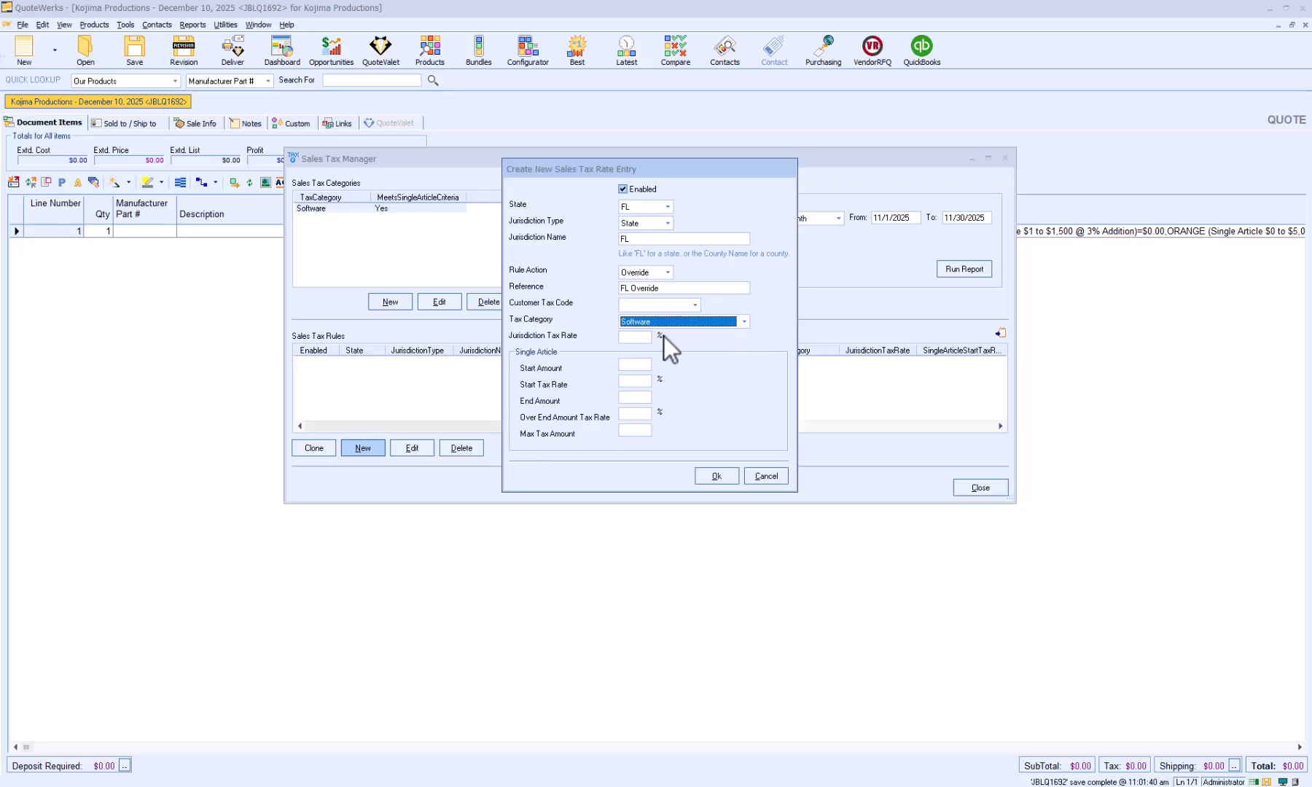
Save the rule with a 5% jurisdiction rate and single article values: start 0 at 5%, end 3000, over-end rate 1%, max tax 5000.
left_click(634, 337)
type("5")
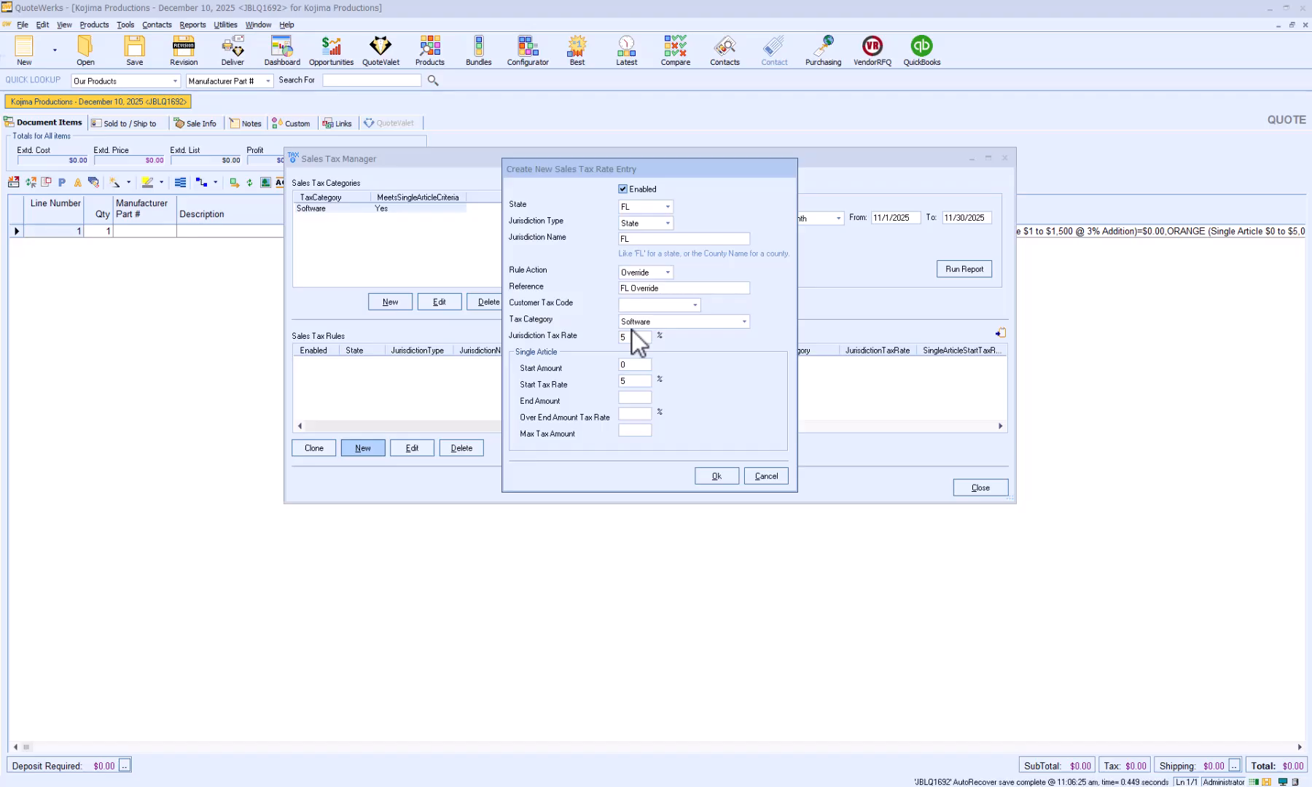
key("Tab")
type("3000")
key("Tab")
type("1")
type("5000")
left_click(712, 479)
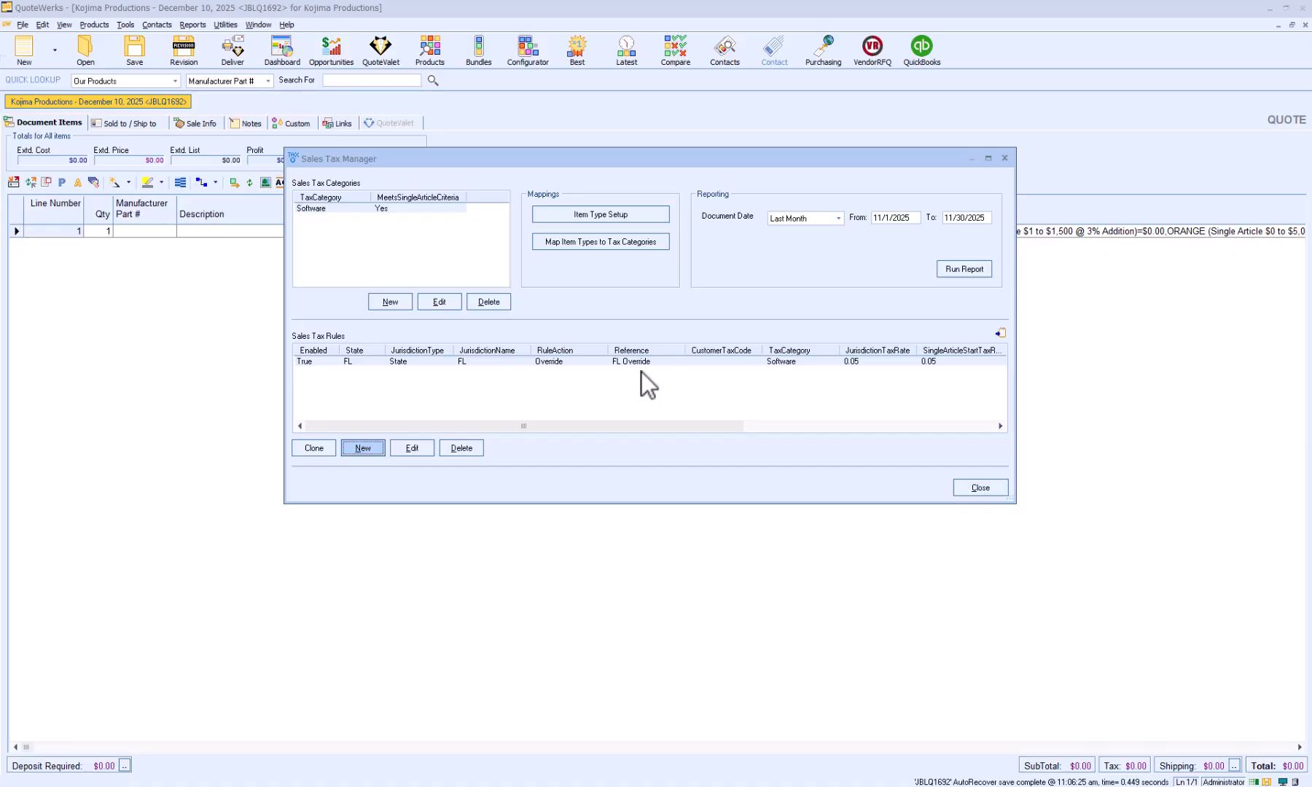
left_click_drag(608, 423, 785, 420)
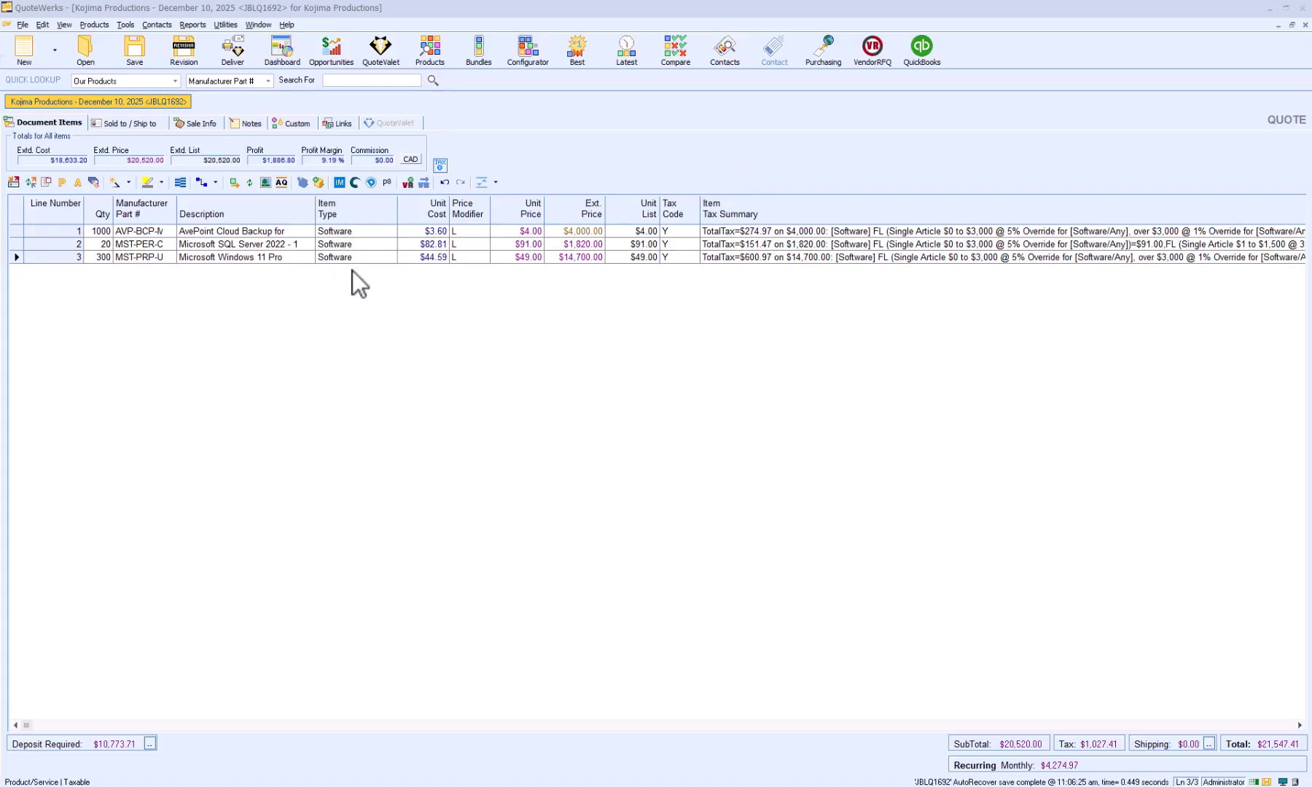
Verify and standardize the quote's Ship to address so it carries the full ZIP+4 code.
left_click(131, 123)
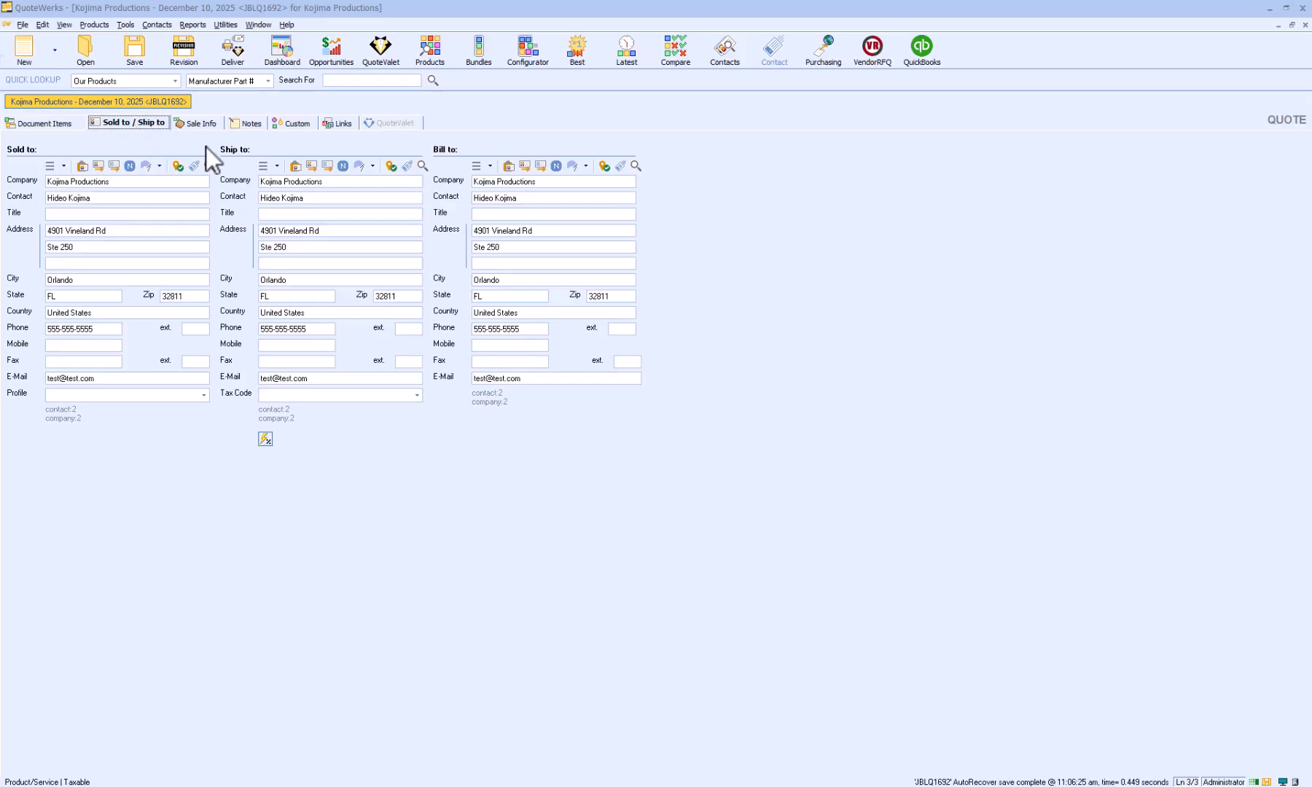
left_click(391, 164)
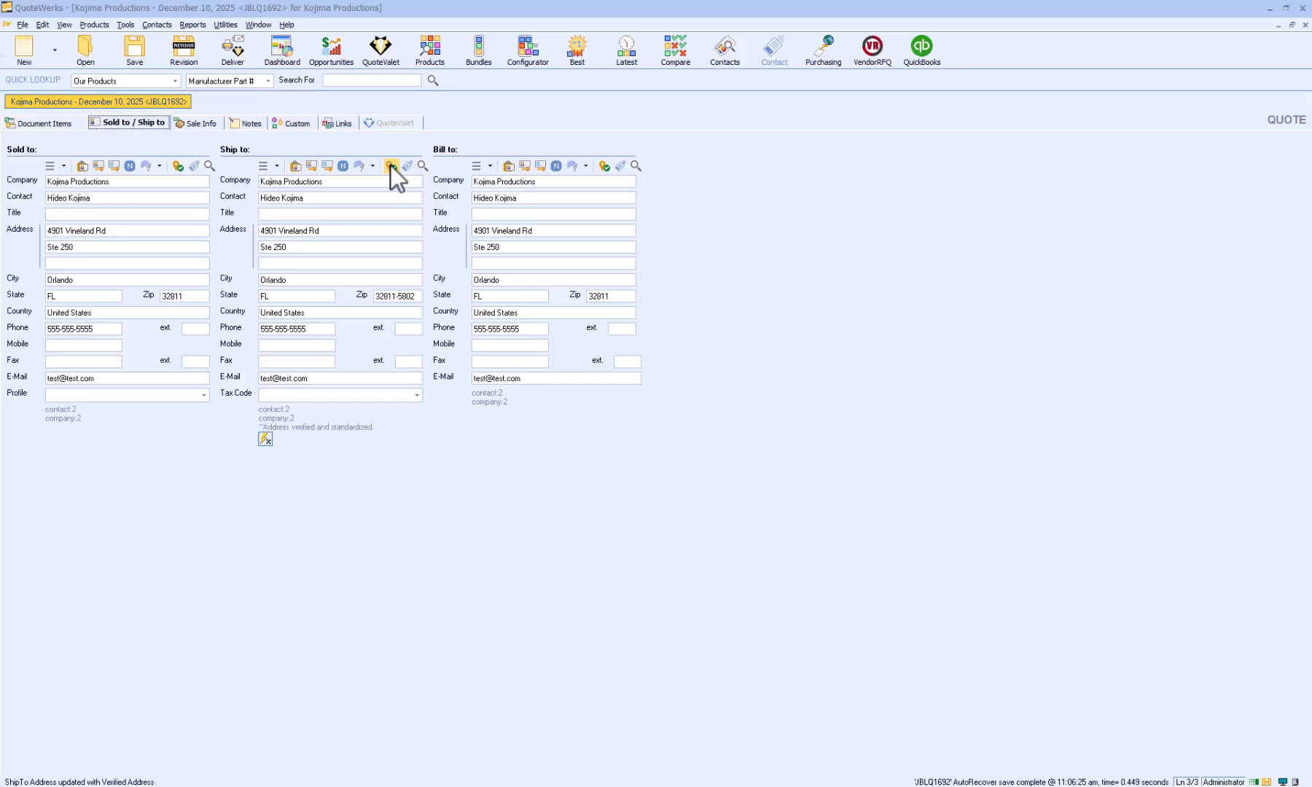
left_click_drag(420, 295, 375, 294)
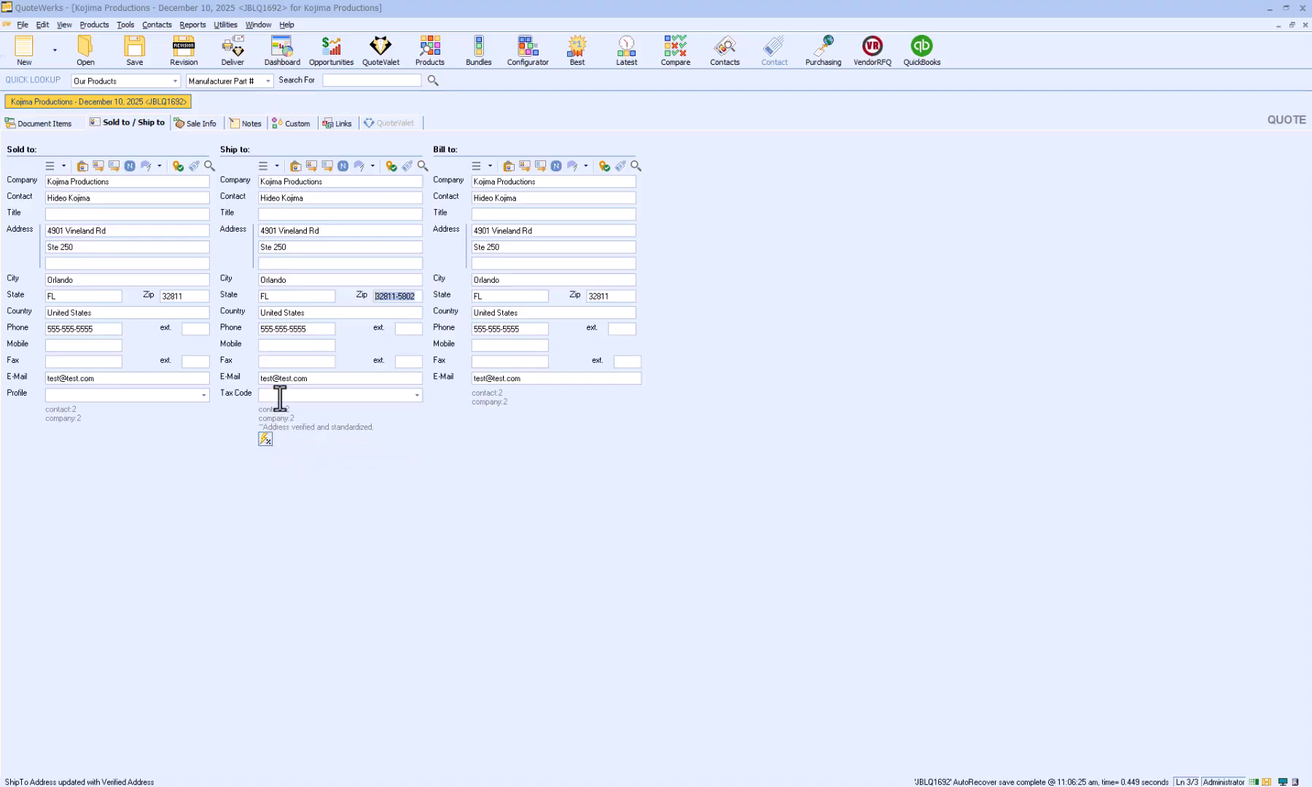
Check the Ship to tax code options without choosing one, and apply the tax rate looked up for the Ship to location.
left_click(417, 395)
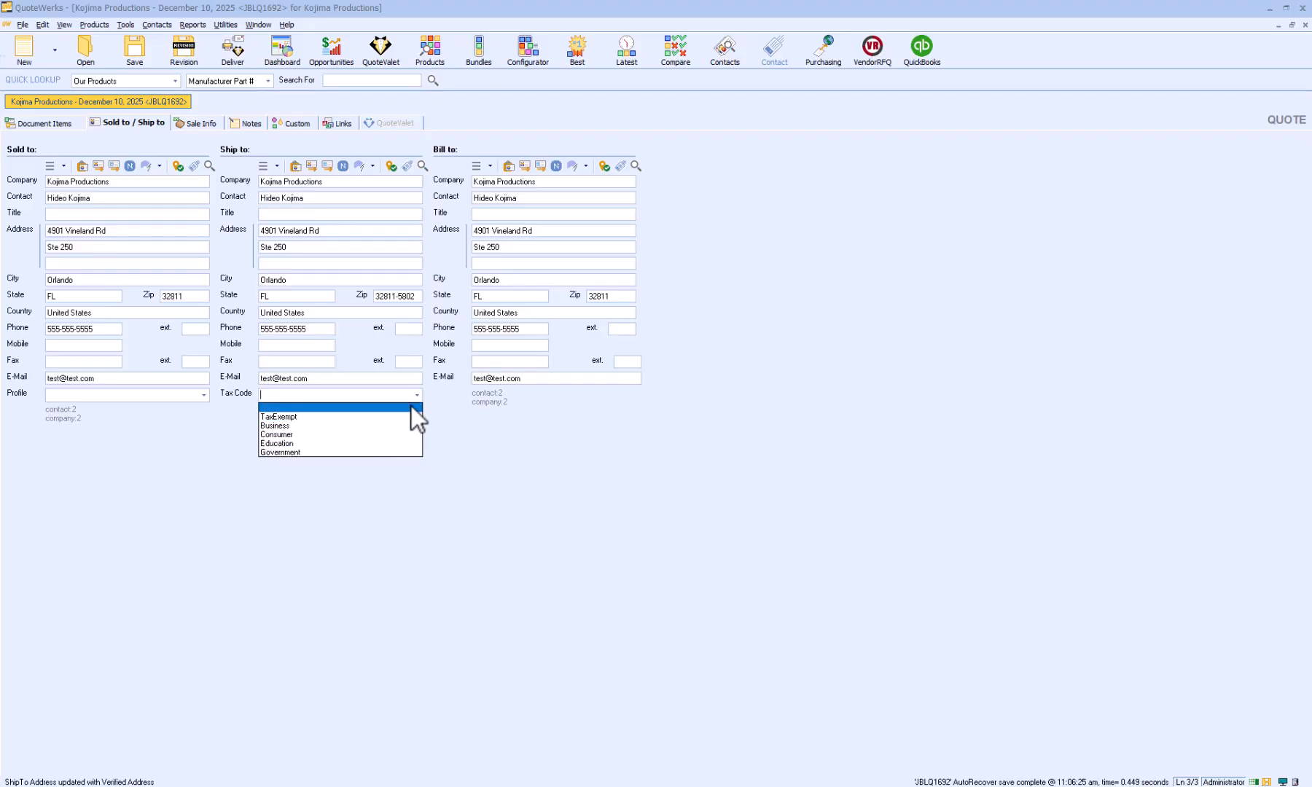
left_click(417, 395)
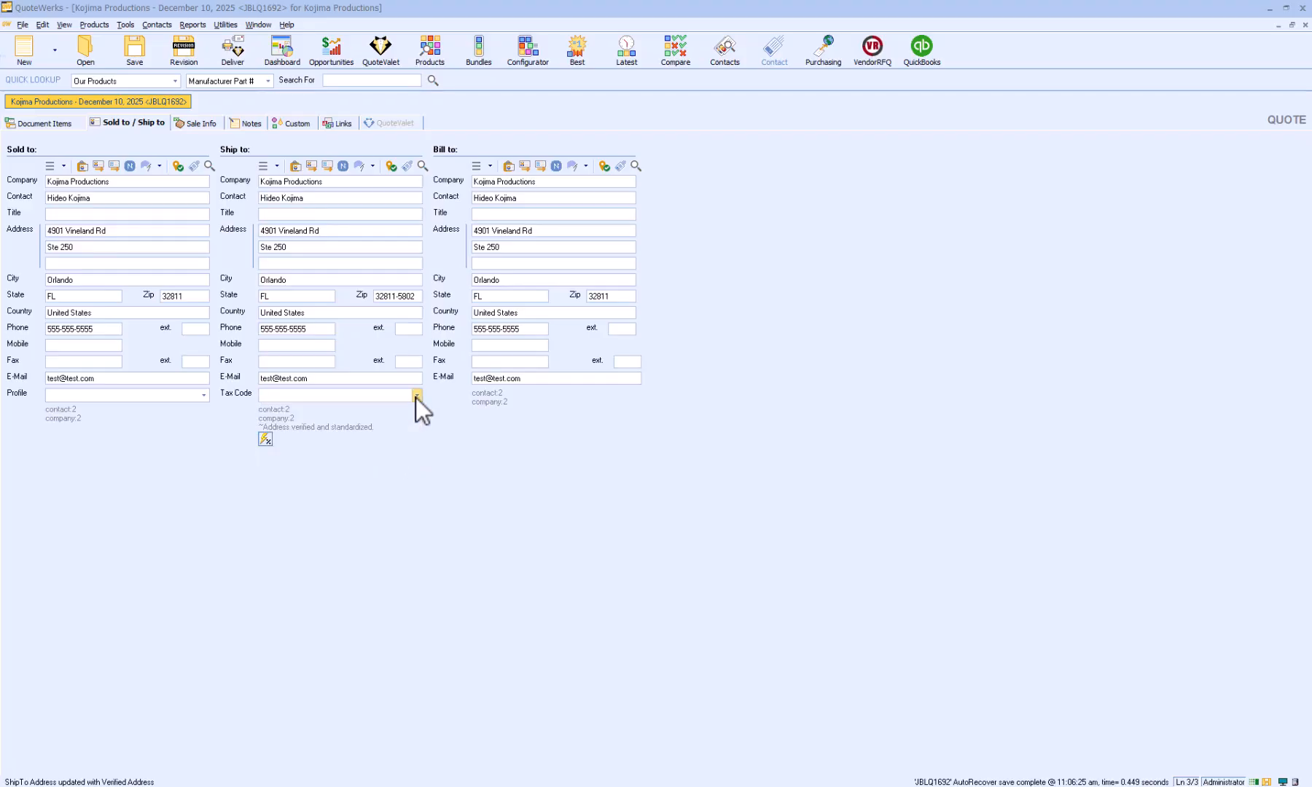
left_click(266, 440)
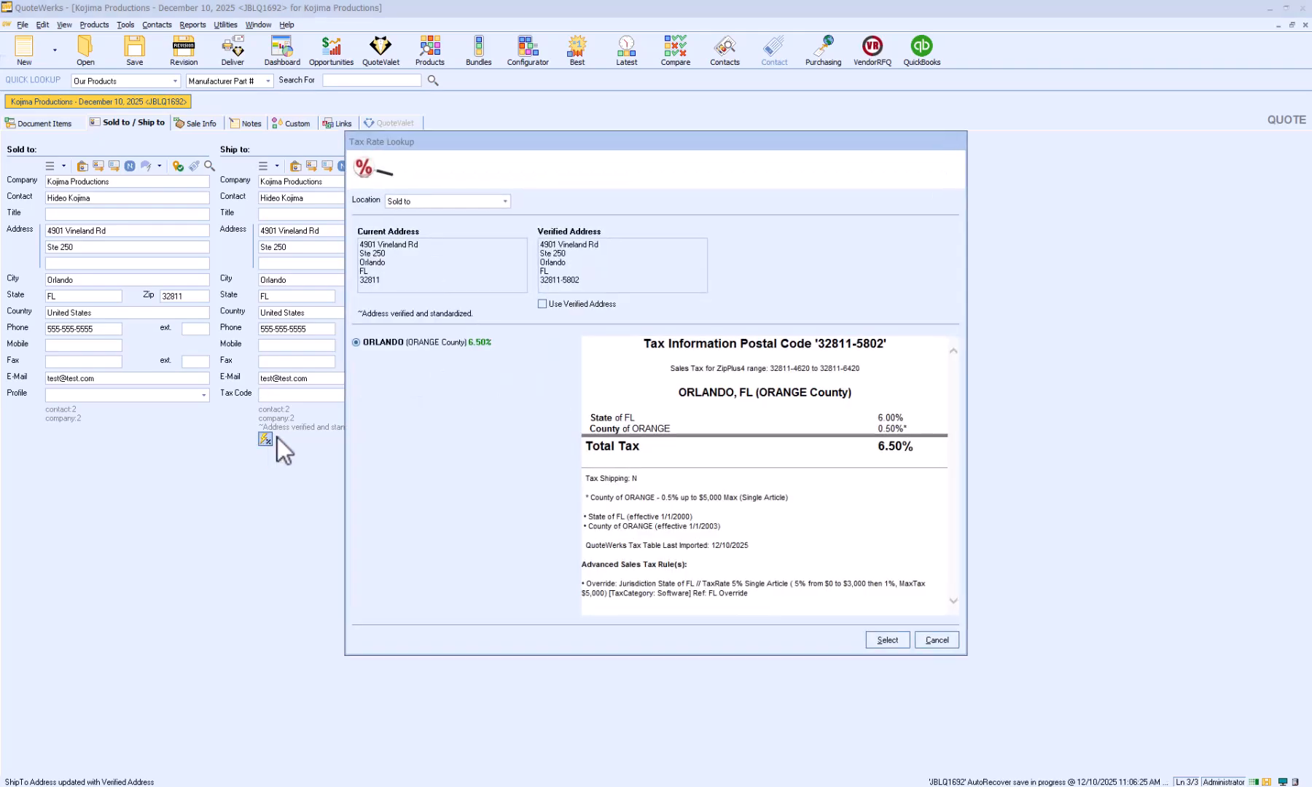
left_click(505, 201)
left_click(496, 224)
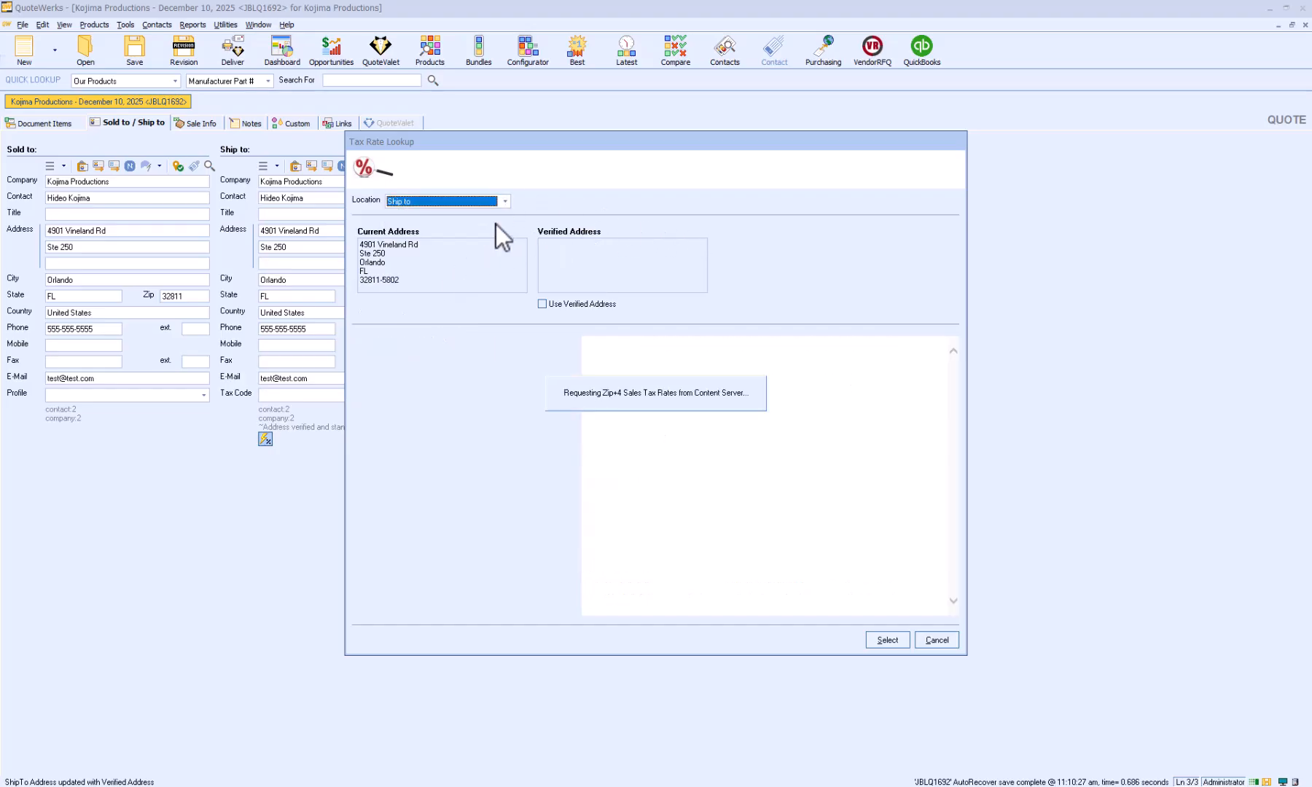
left_click(885, 638)
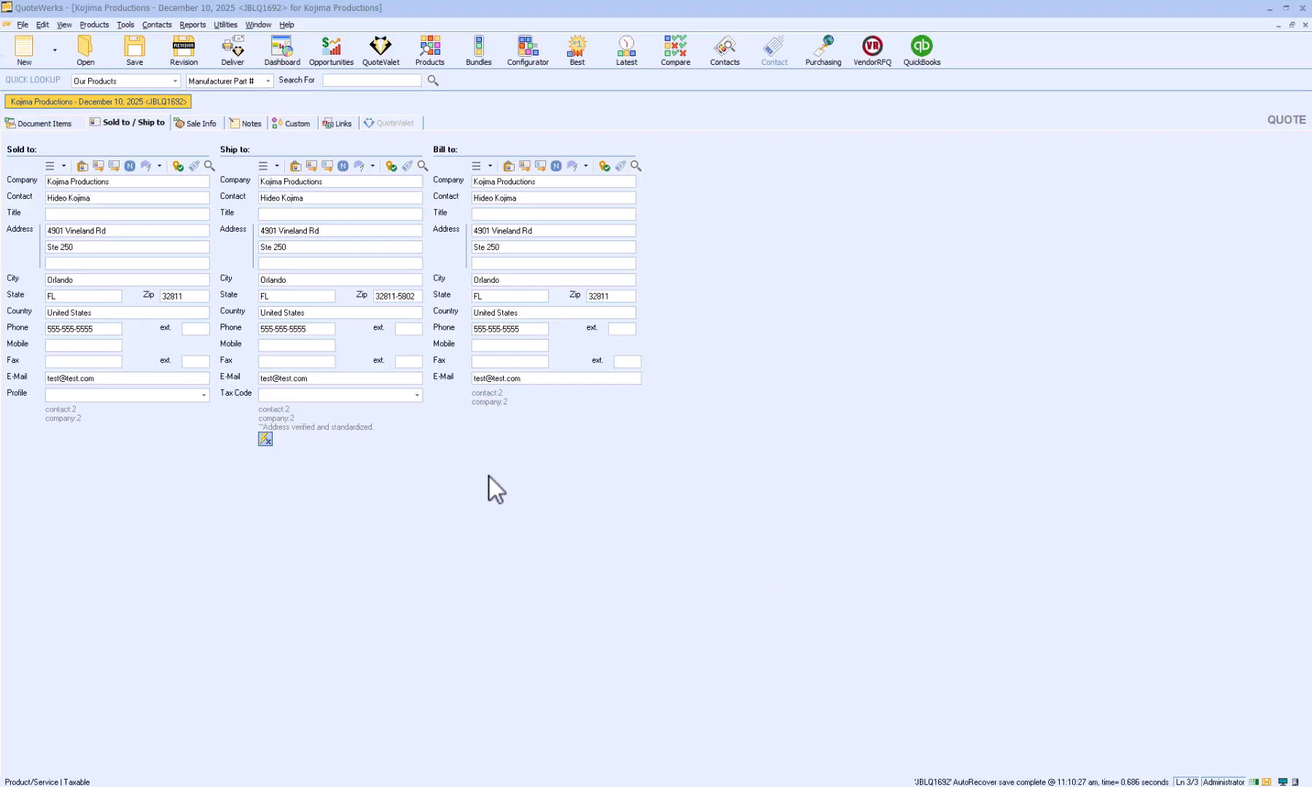
Examine the Item Tax Summary and Tax columns of the quote's document items, and locate the column customization option.
left_click(48, 122)
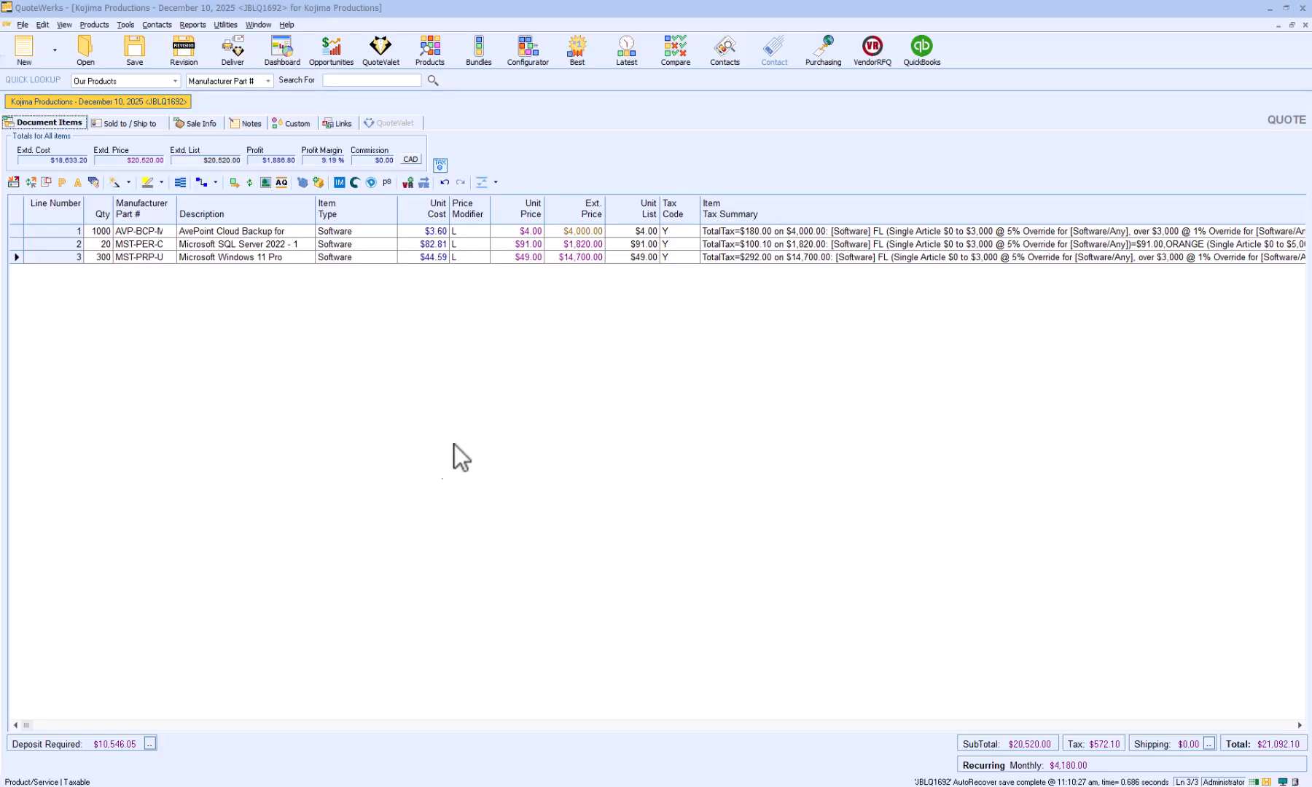
left_click_drag(34, 722, 103, 722)
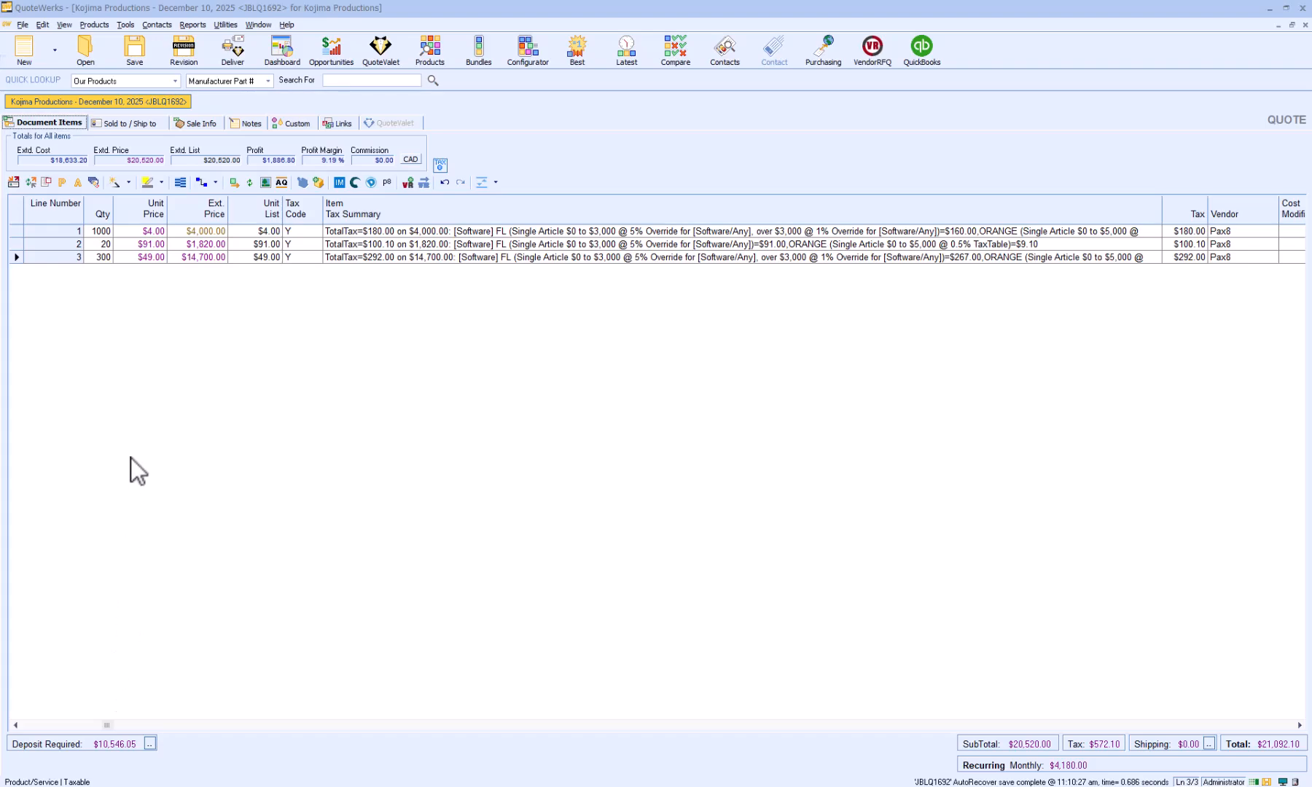
left_click(65, 26)
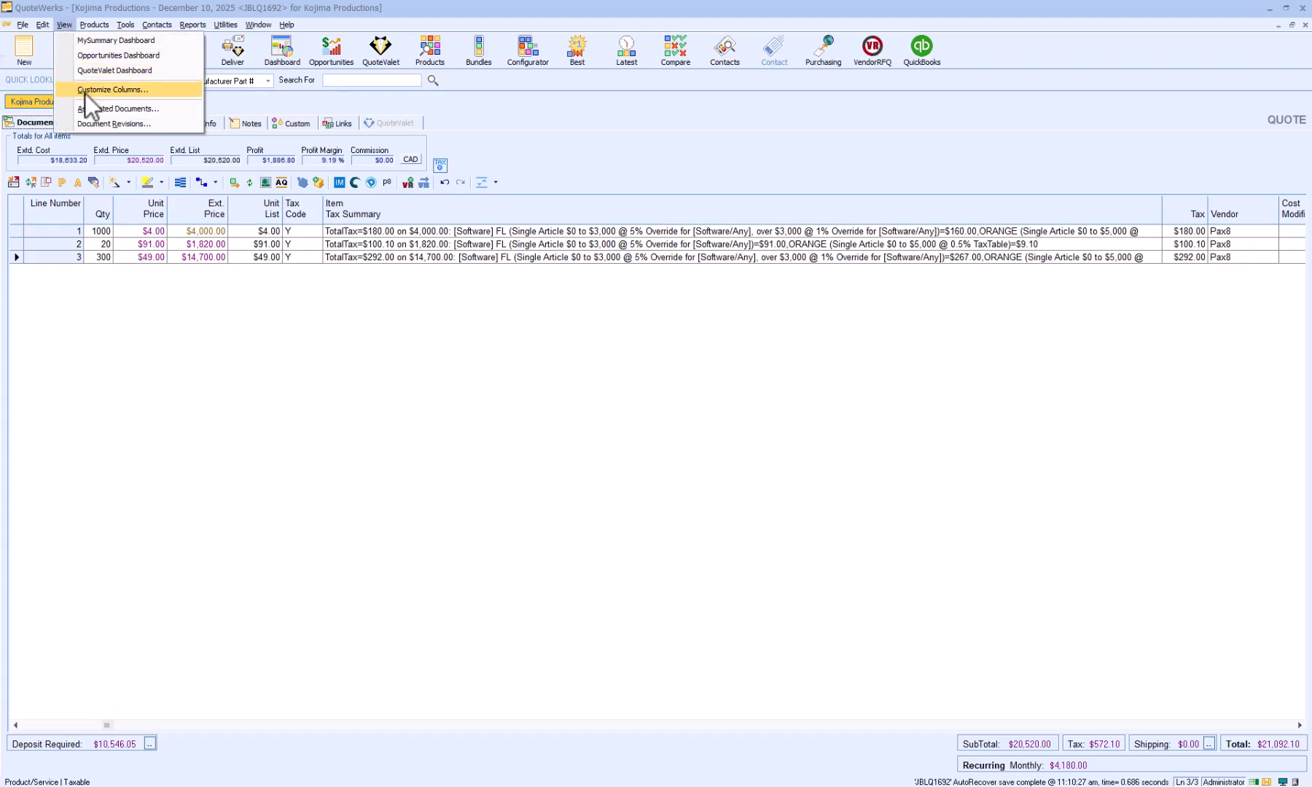
left_click(616, 352)
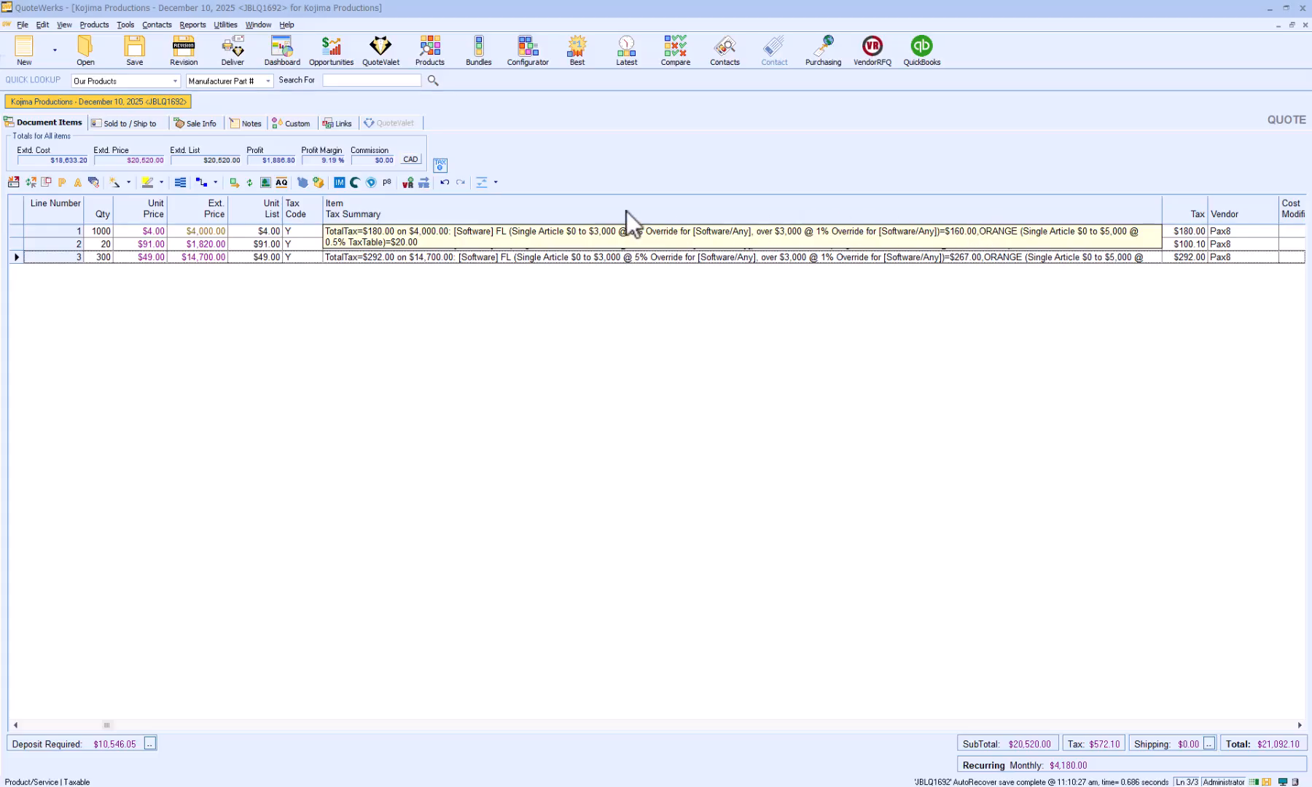
Review the quote's complete parsed tax data, including jurisdictions and overrides, and close it.
left_click(441, 167)
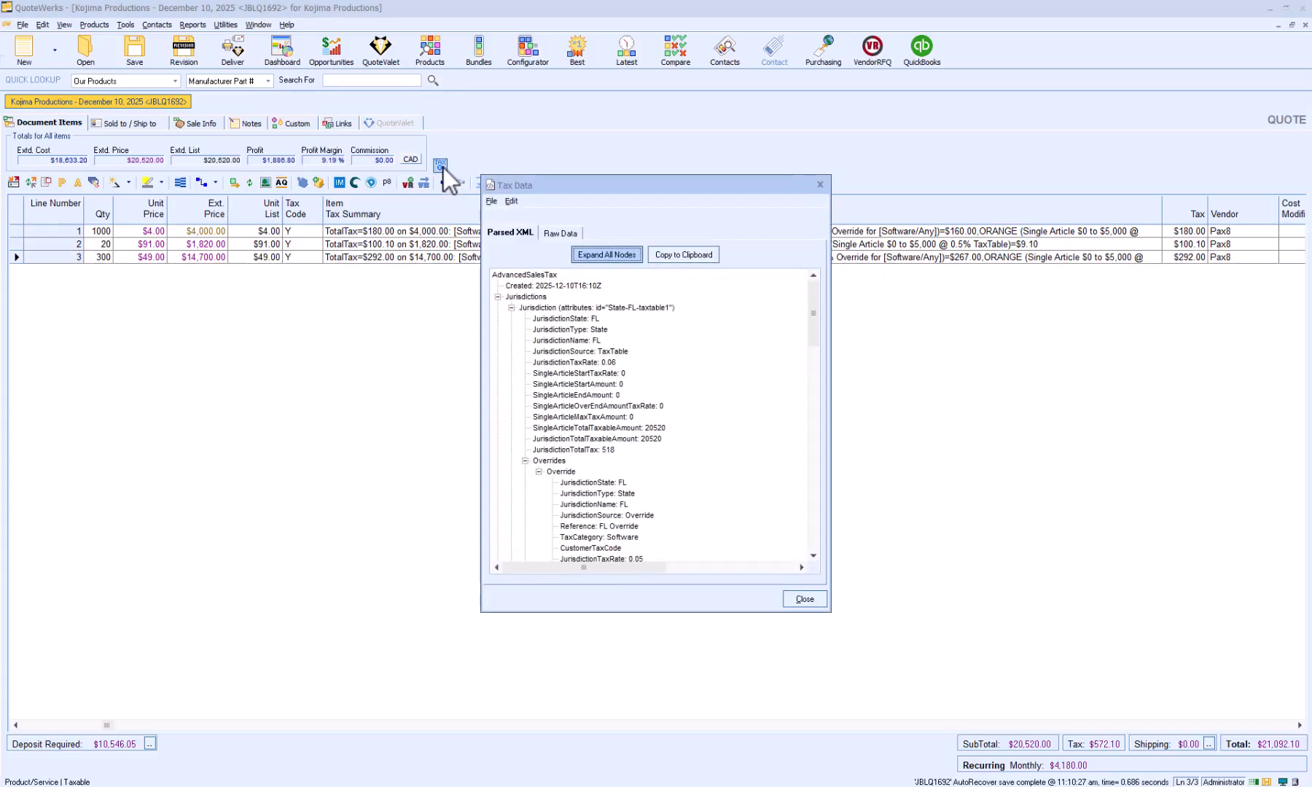
left_click_drag(815, 316, 810, 580)
left_click(806, 601)
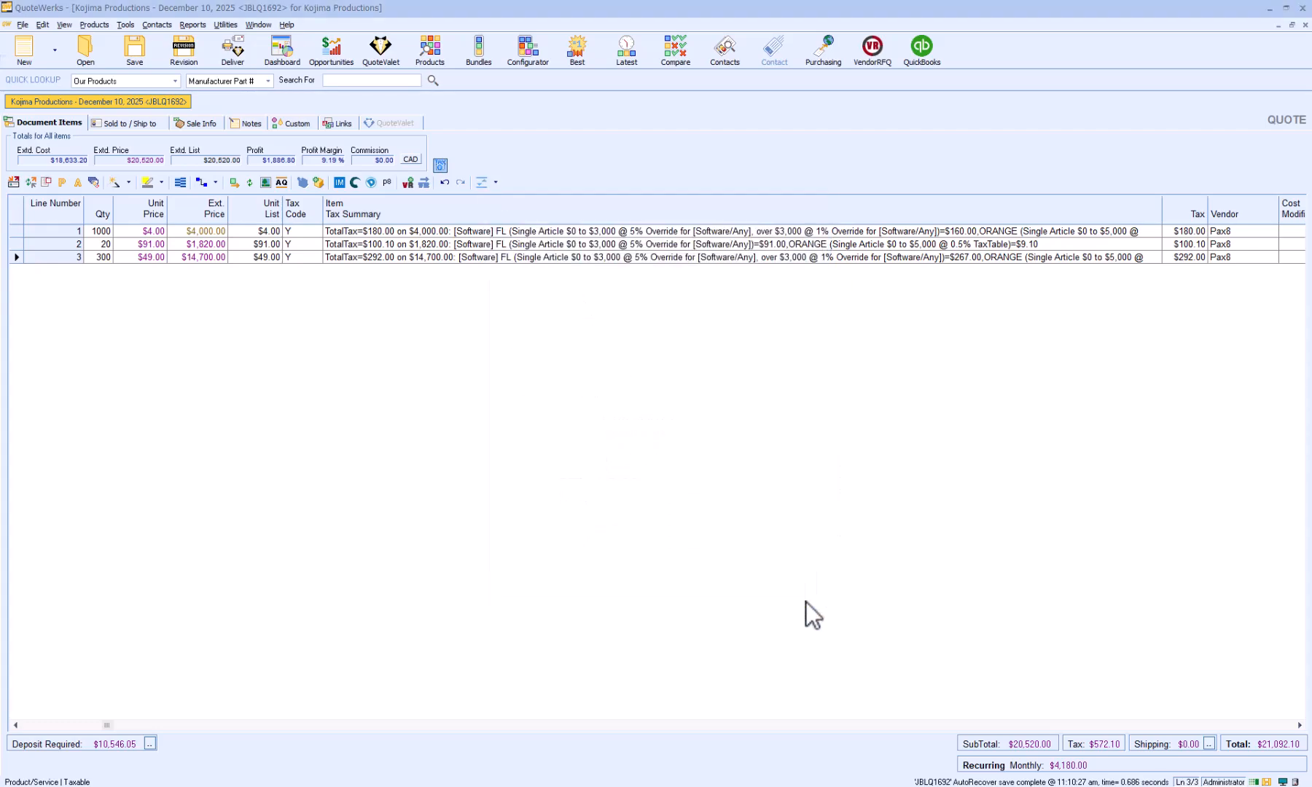